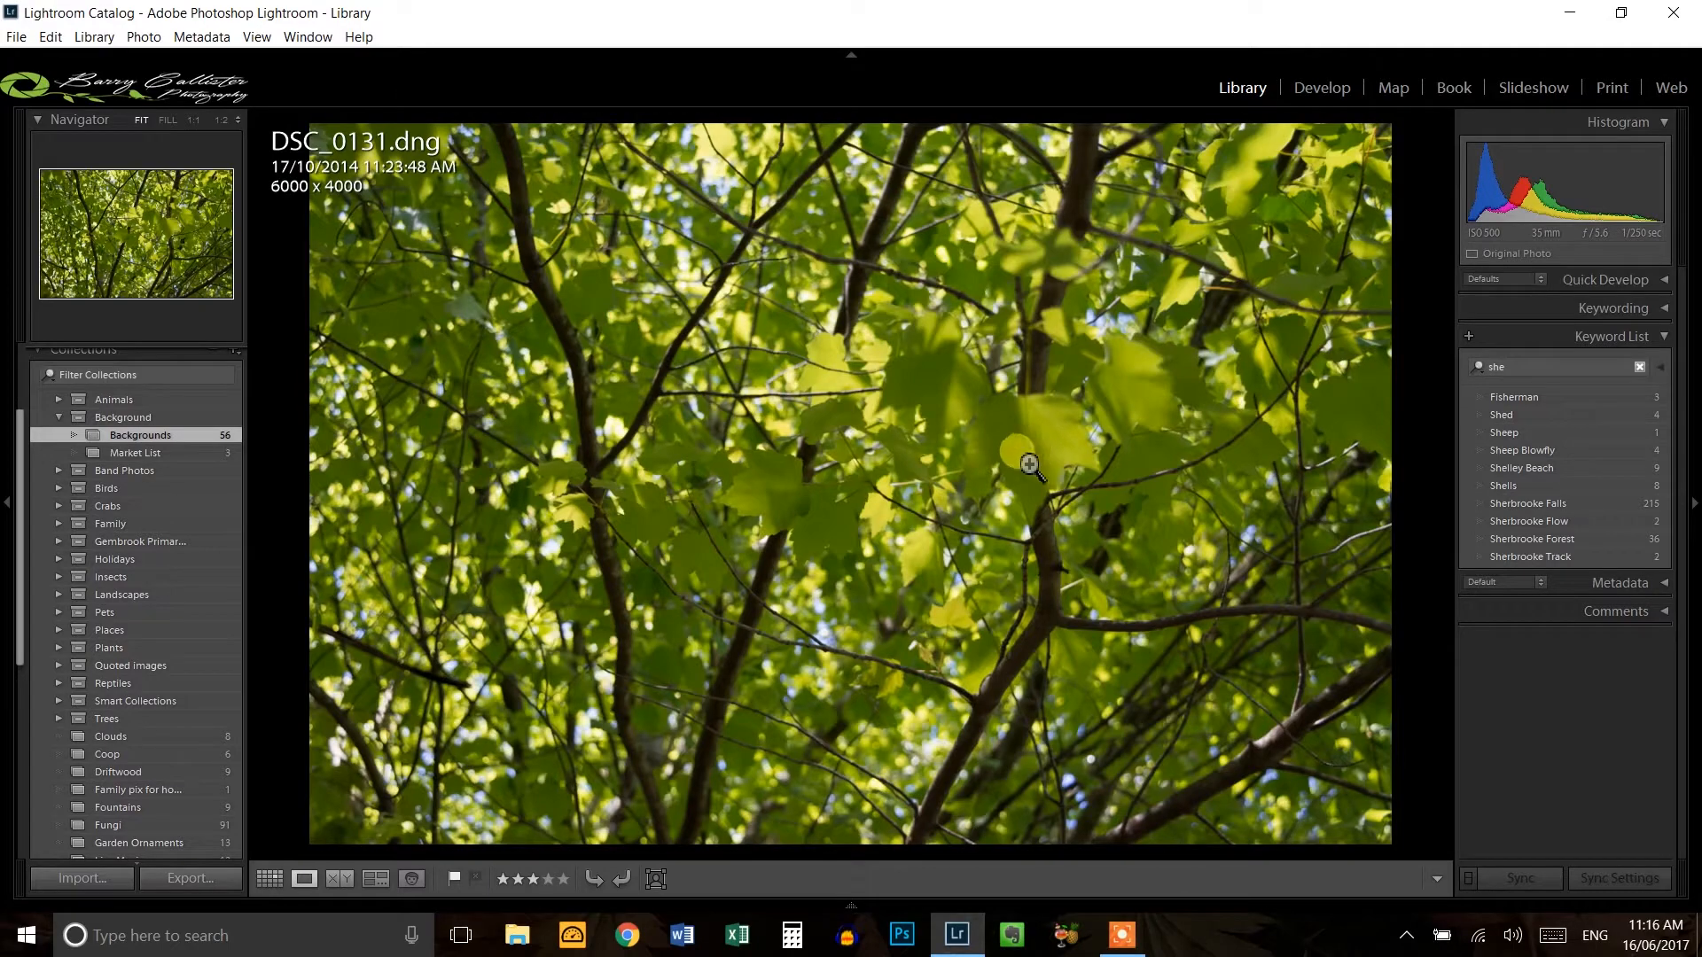
# Open the leaf photo in the Develop module and crop it to a full-height portrait frame around its central branches.
pyautogui.press('d')
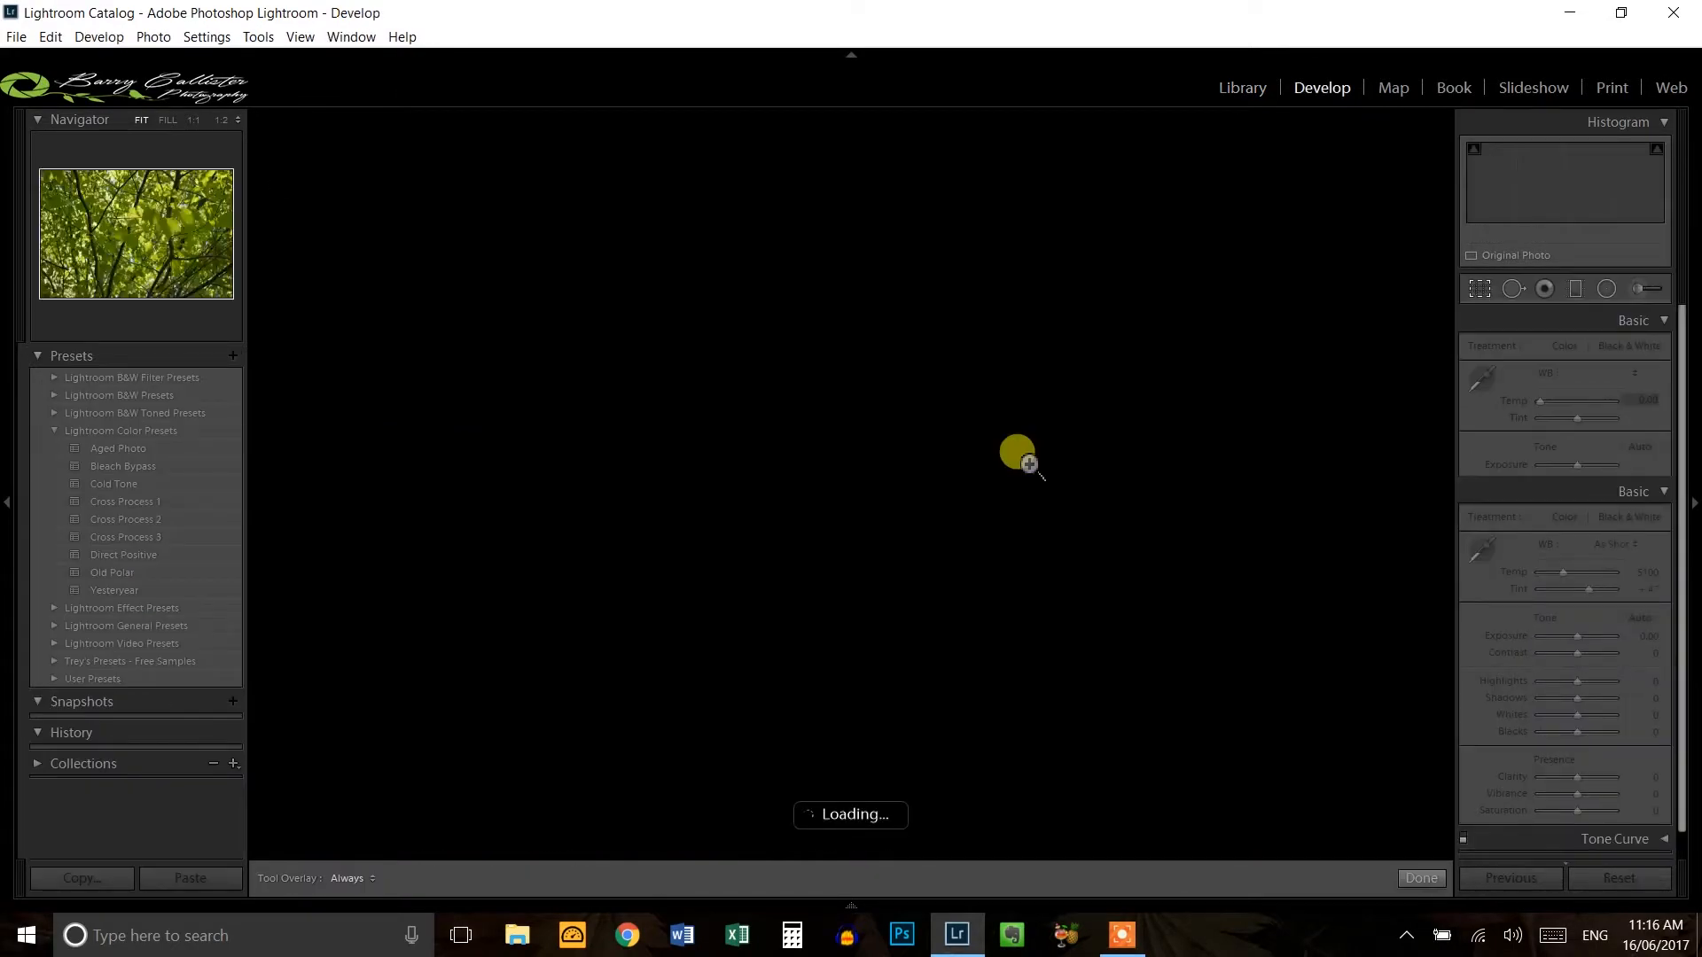
pyautogui.press('r')
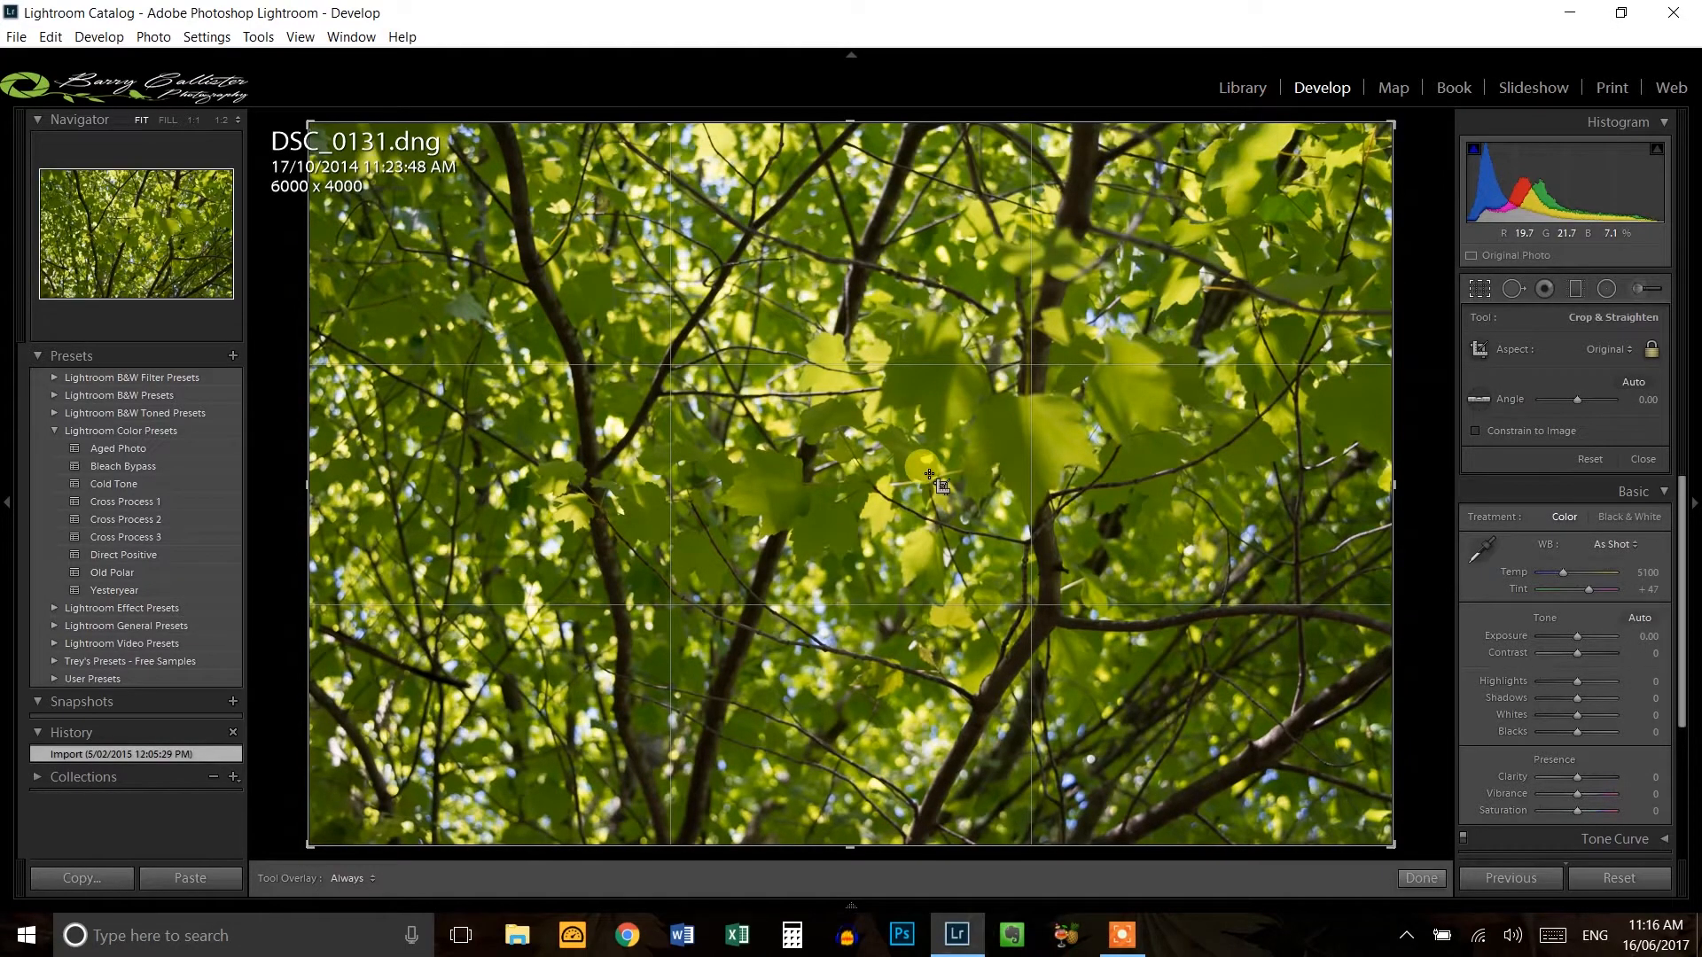
pyautogui.moveTo(1389, 121); pyautogui.dragTo(1404, 138)
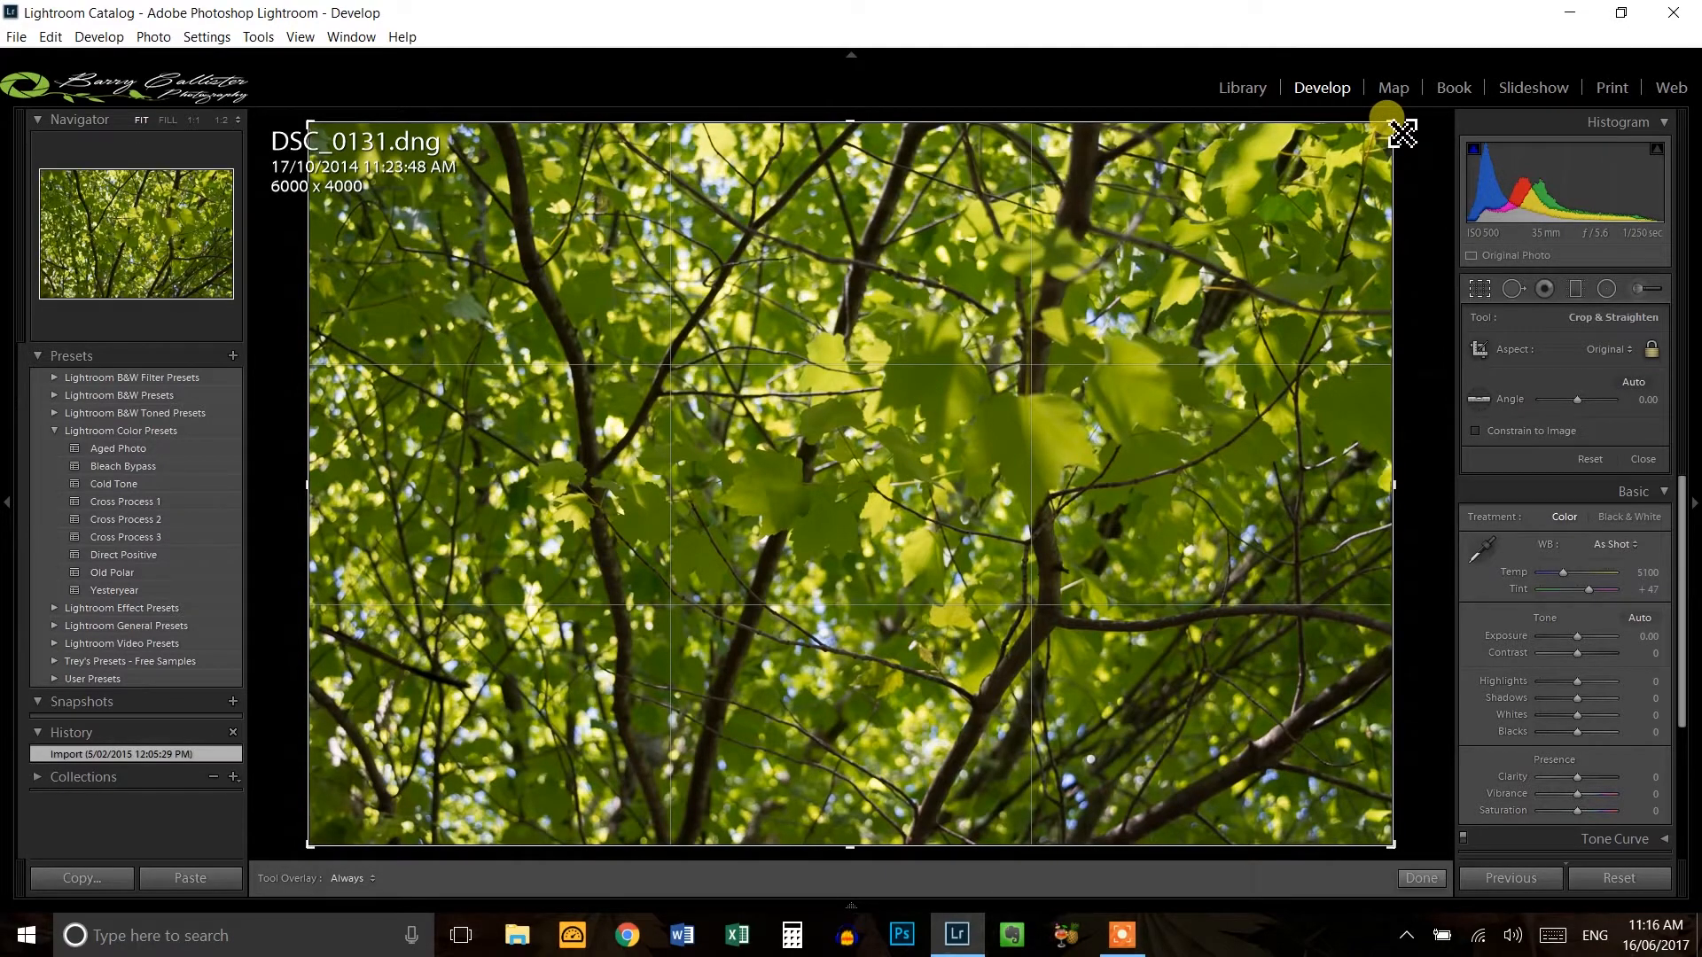
pyautogui.moveTo(1402, 133); pyautogui.dragTo(1151, 142)
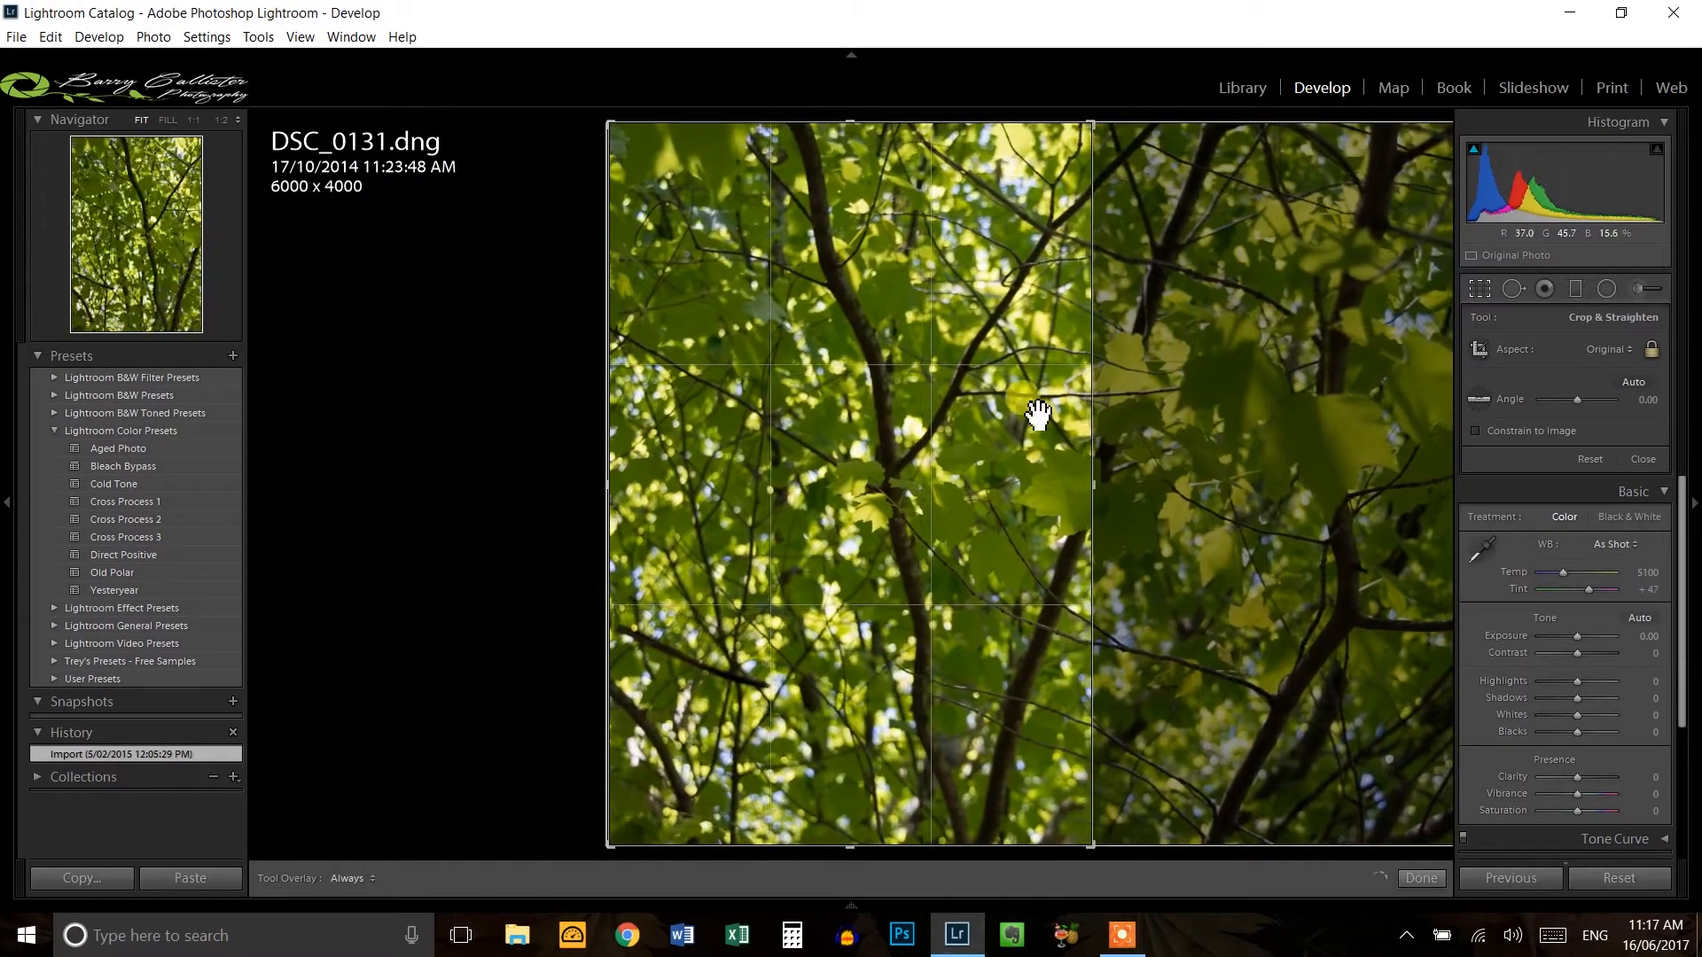
pyautogui.moveTo(1030, 436); pyautogui.dragTo(731, 436)
pyautogui.click(1421, 877)
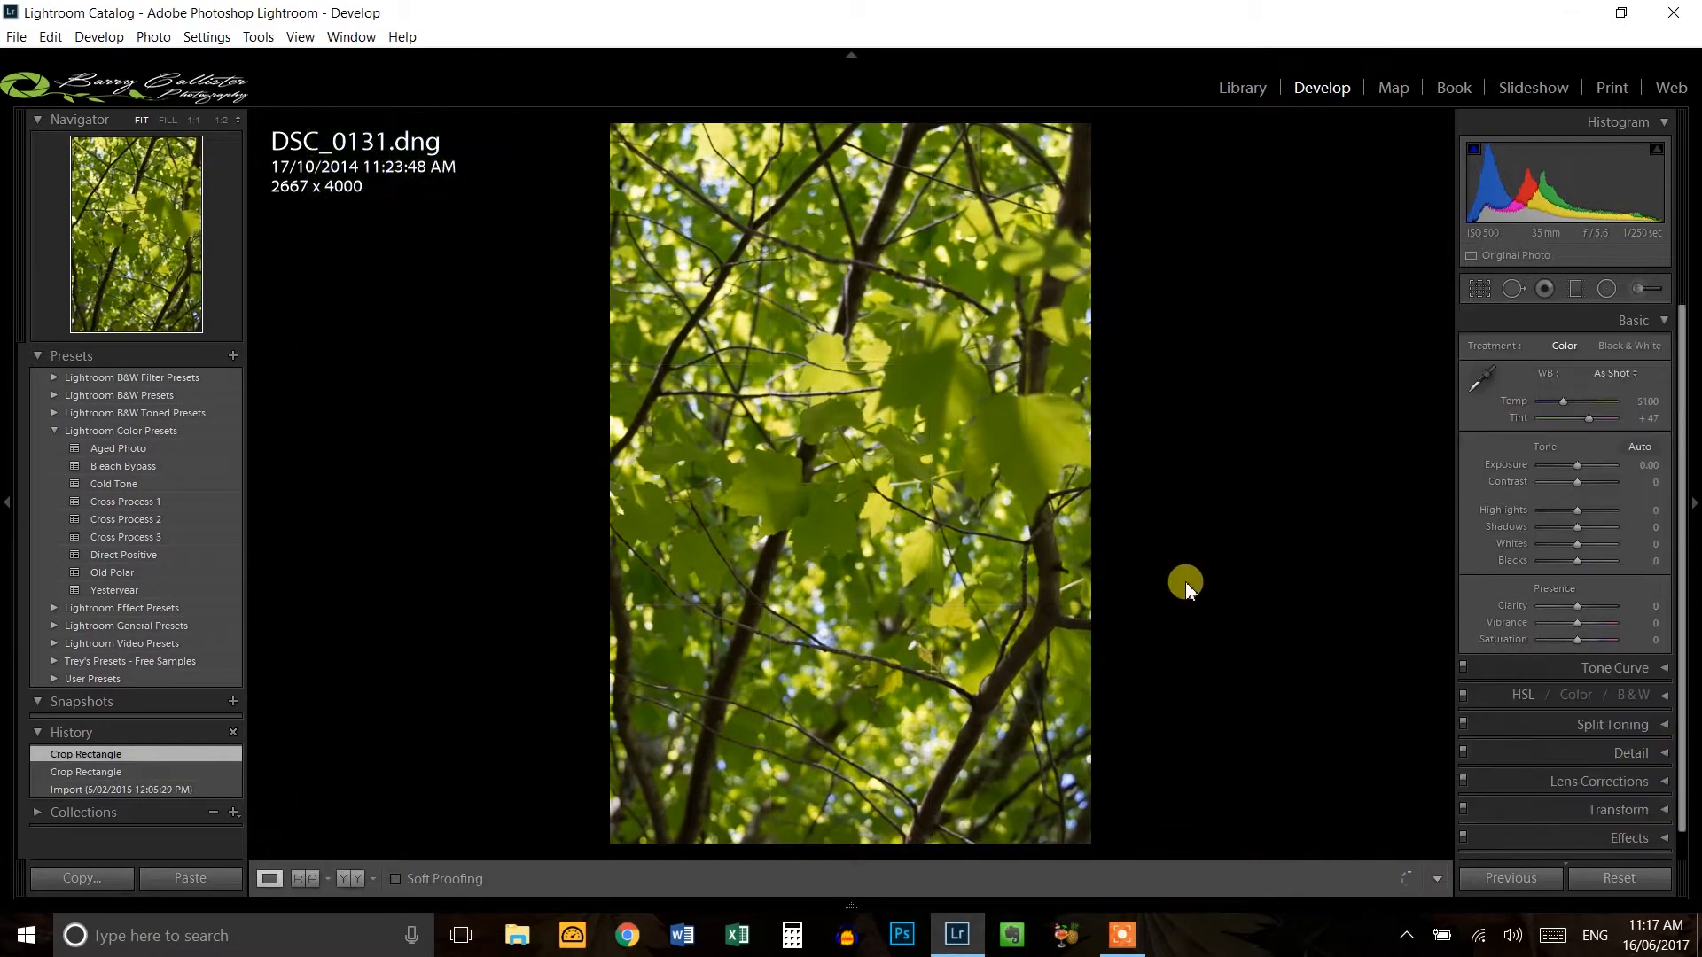
# Undo both crop changes on the leaf photo.
pyautogui.hotkey('ctrl', 'z')
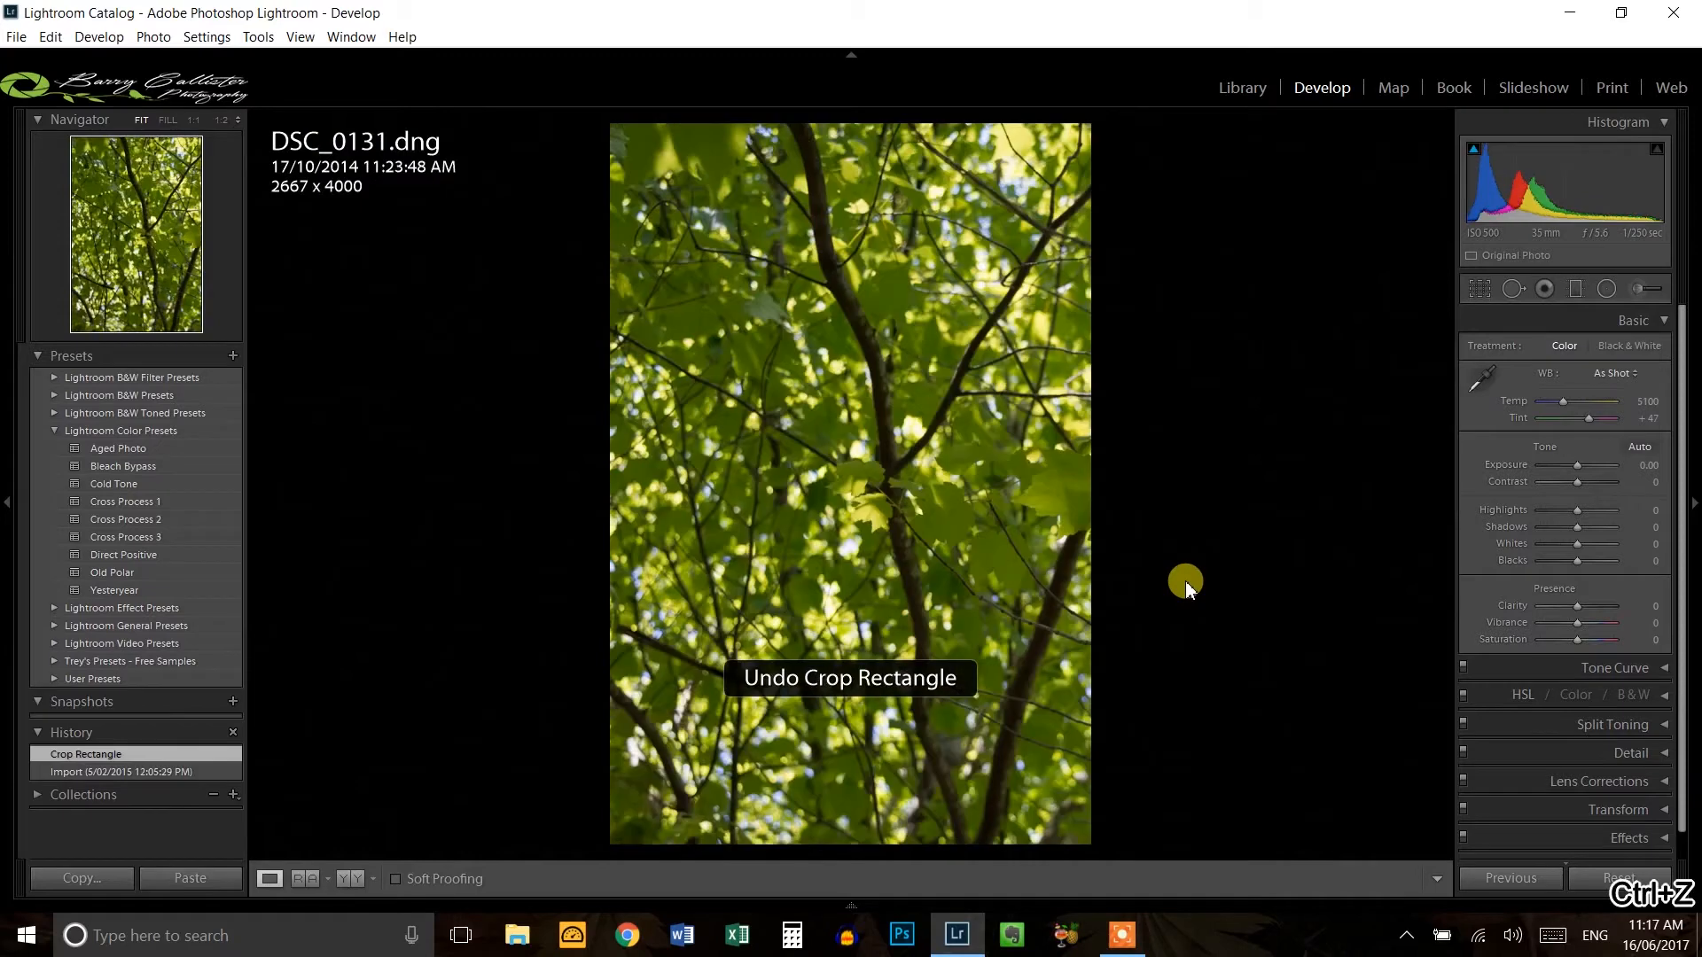
pyautogui.hotkey('ctrl', 'z')
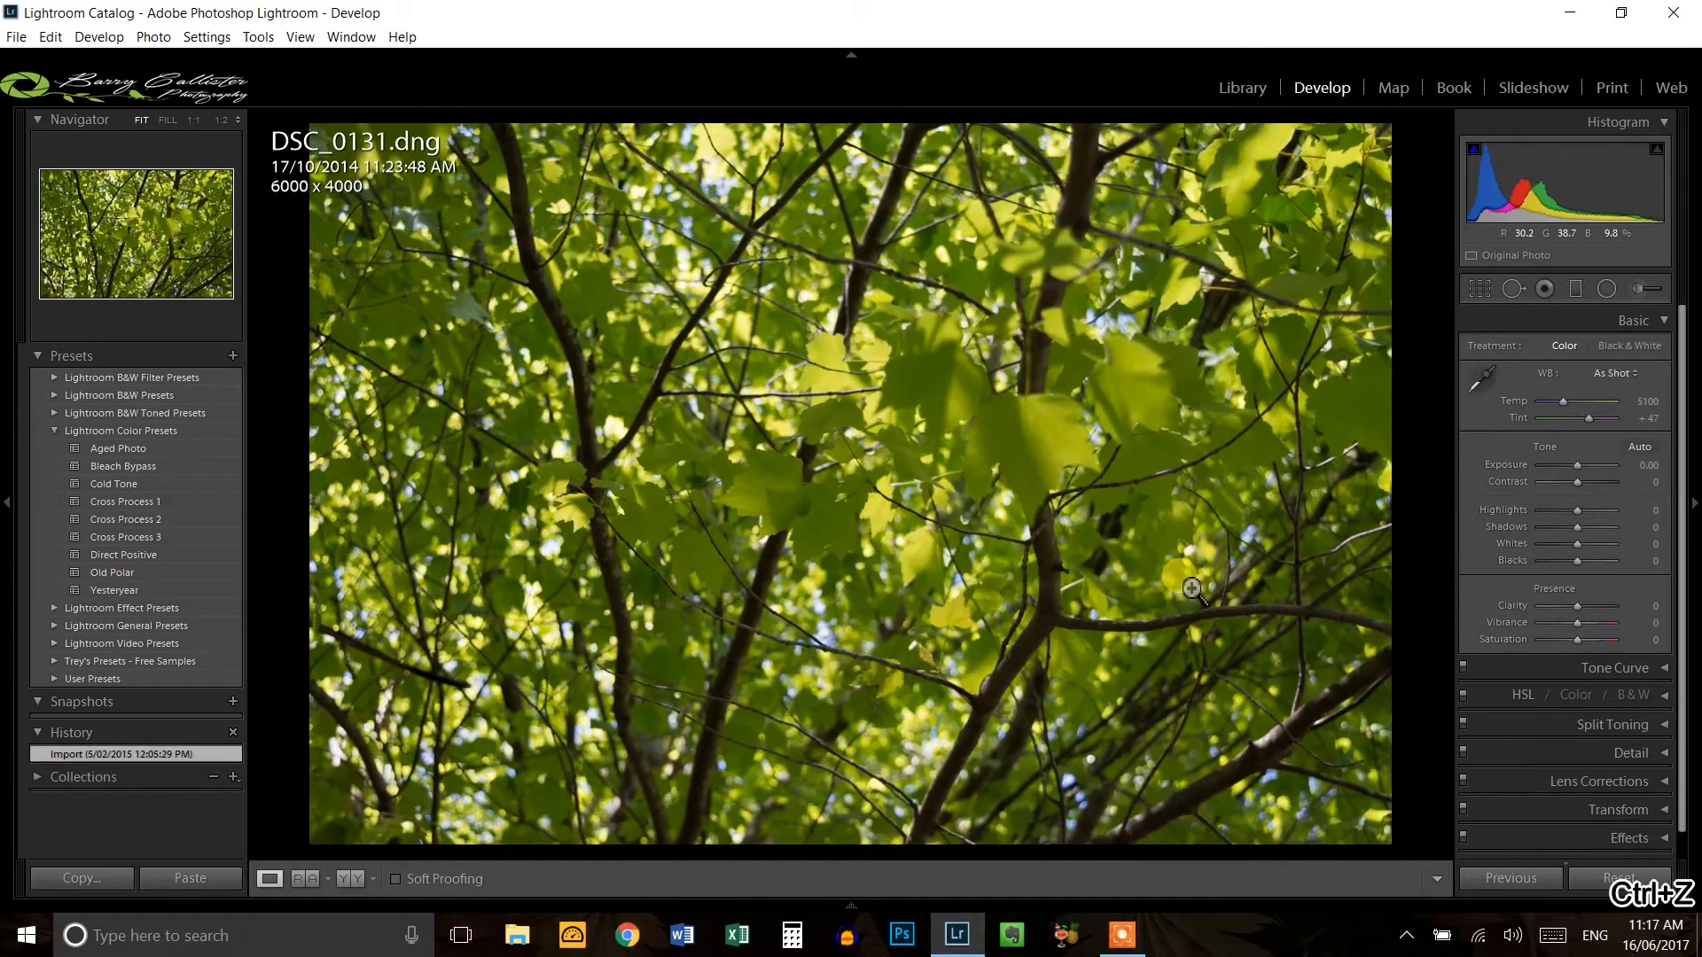
# Activate the Crop tool again and flip the crop frame repeatedly between portrait and landscape orientation.
pyautogui.click(1479, 288)
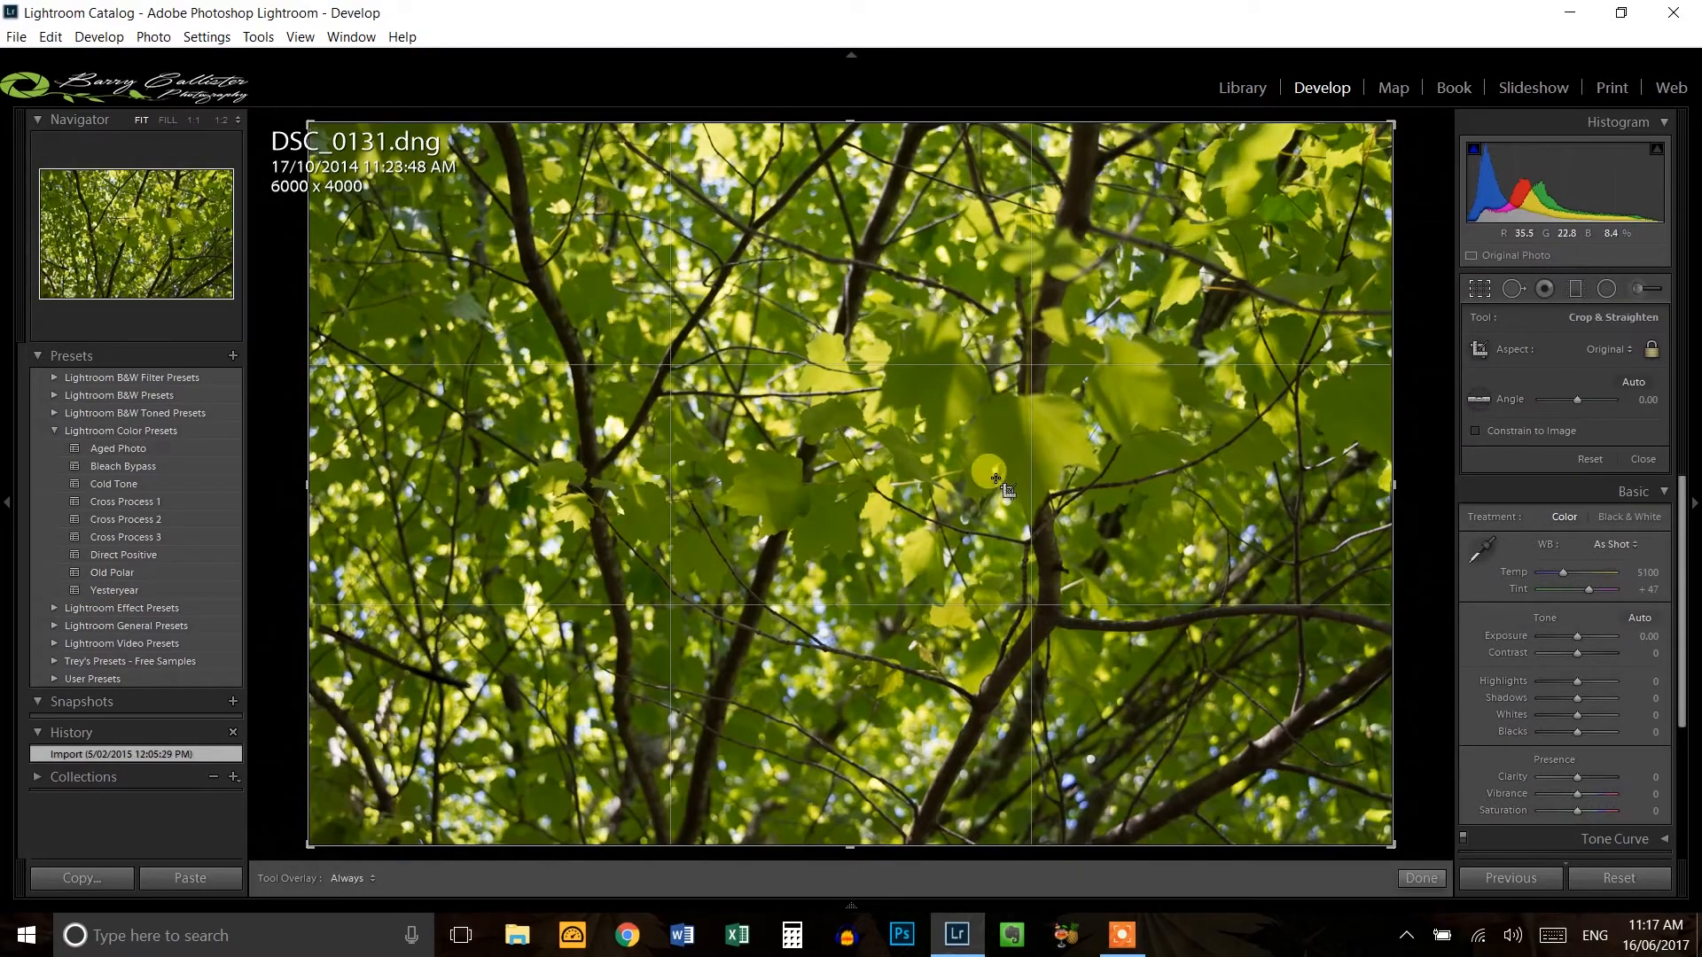
pyautogui.press('x')
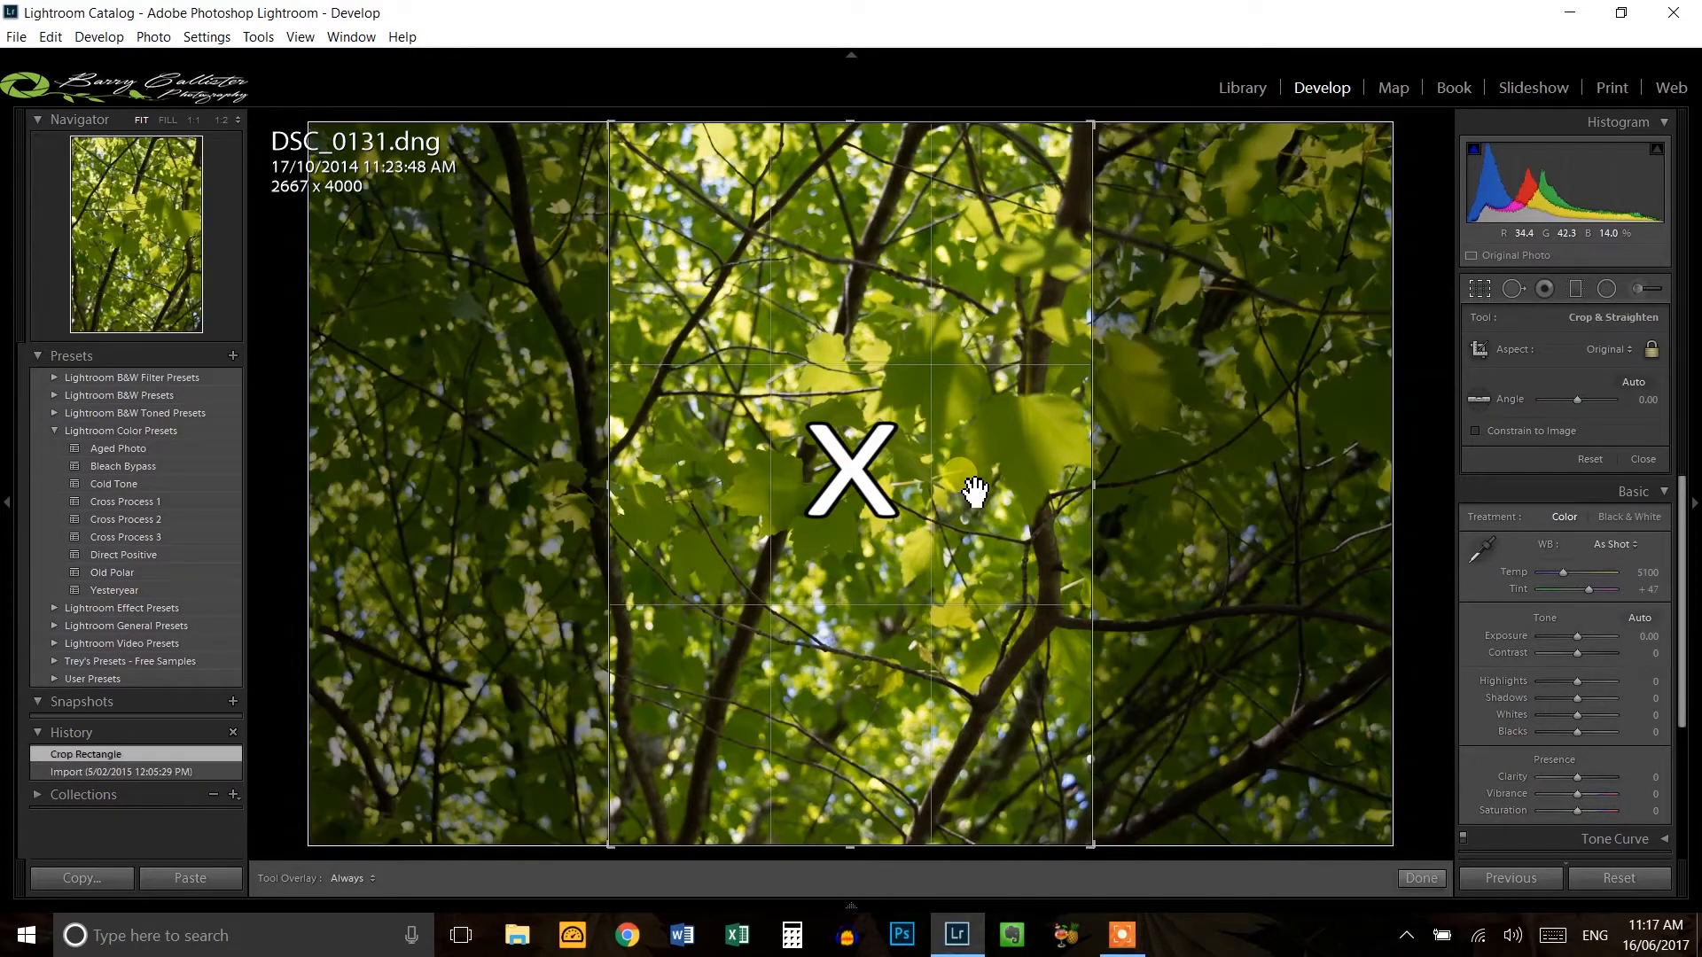
pyautogui.press('x')
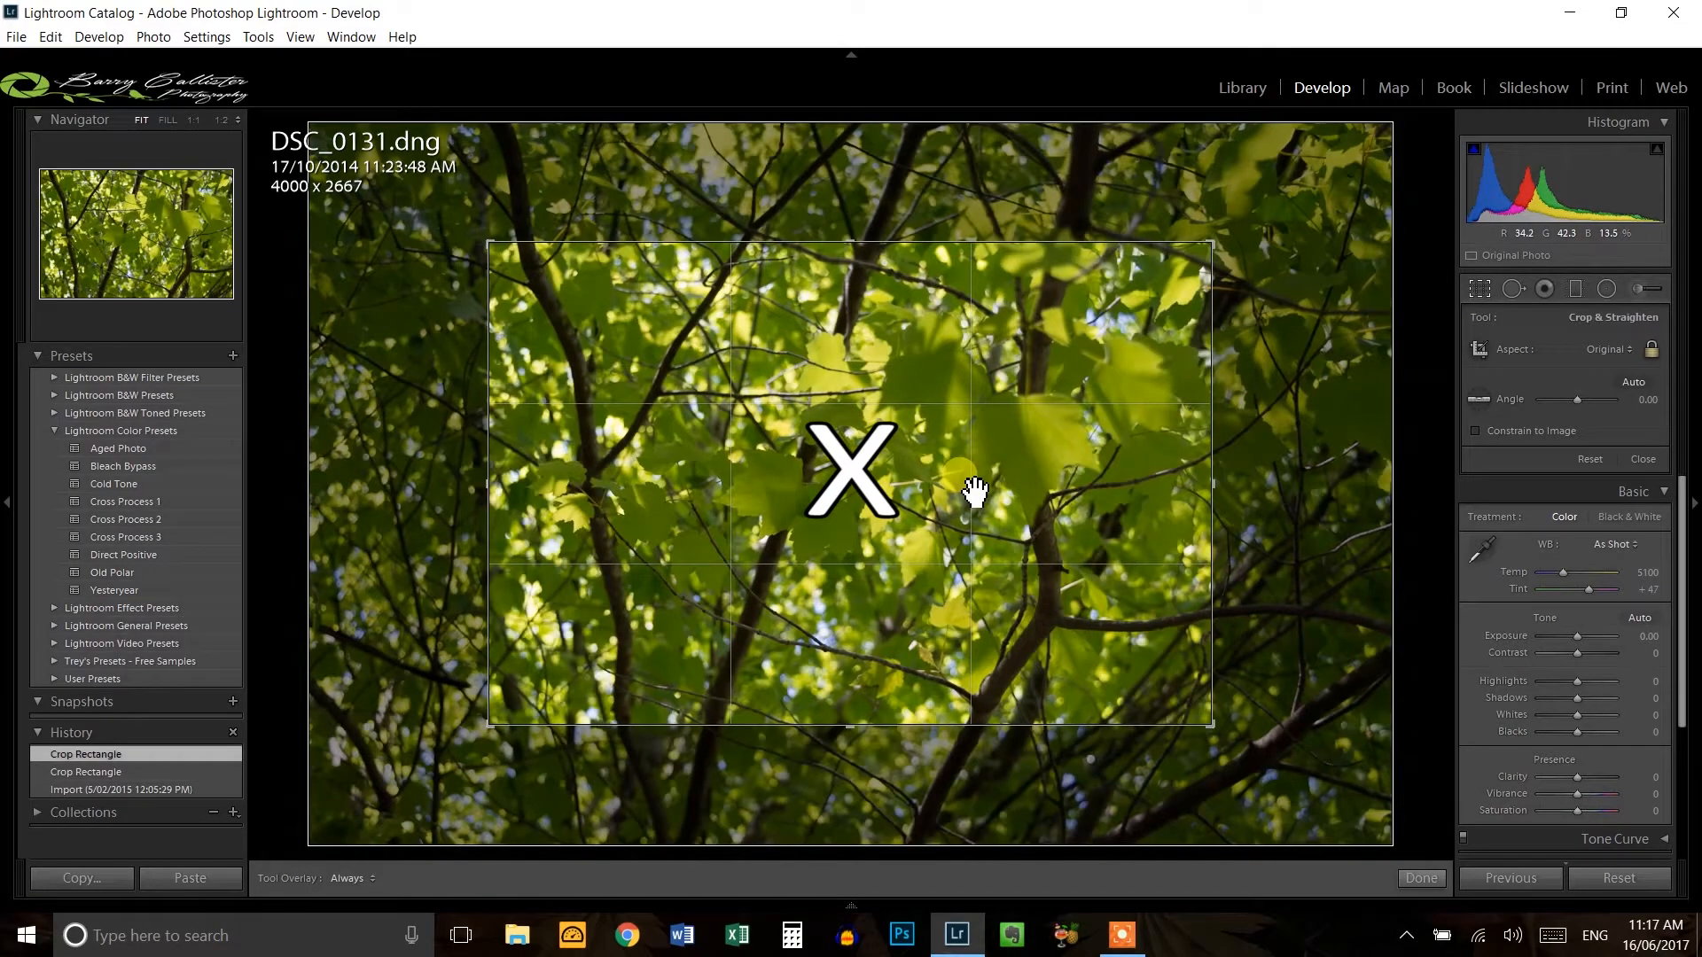
pyautogui.press('x')
pyautogui.press('x')
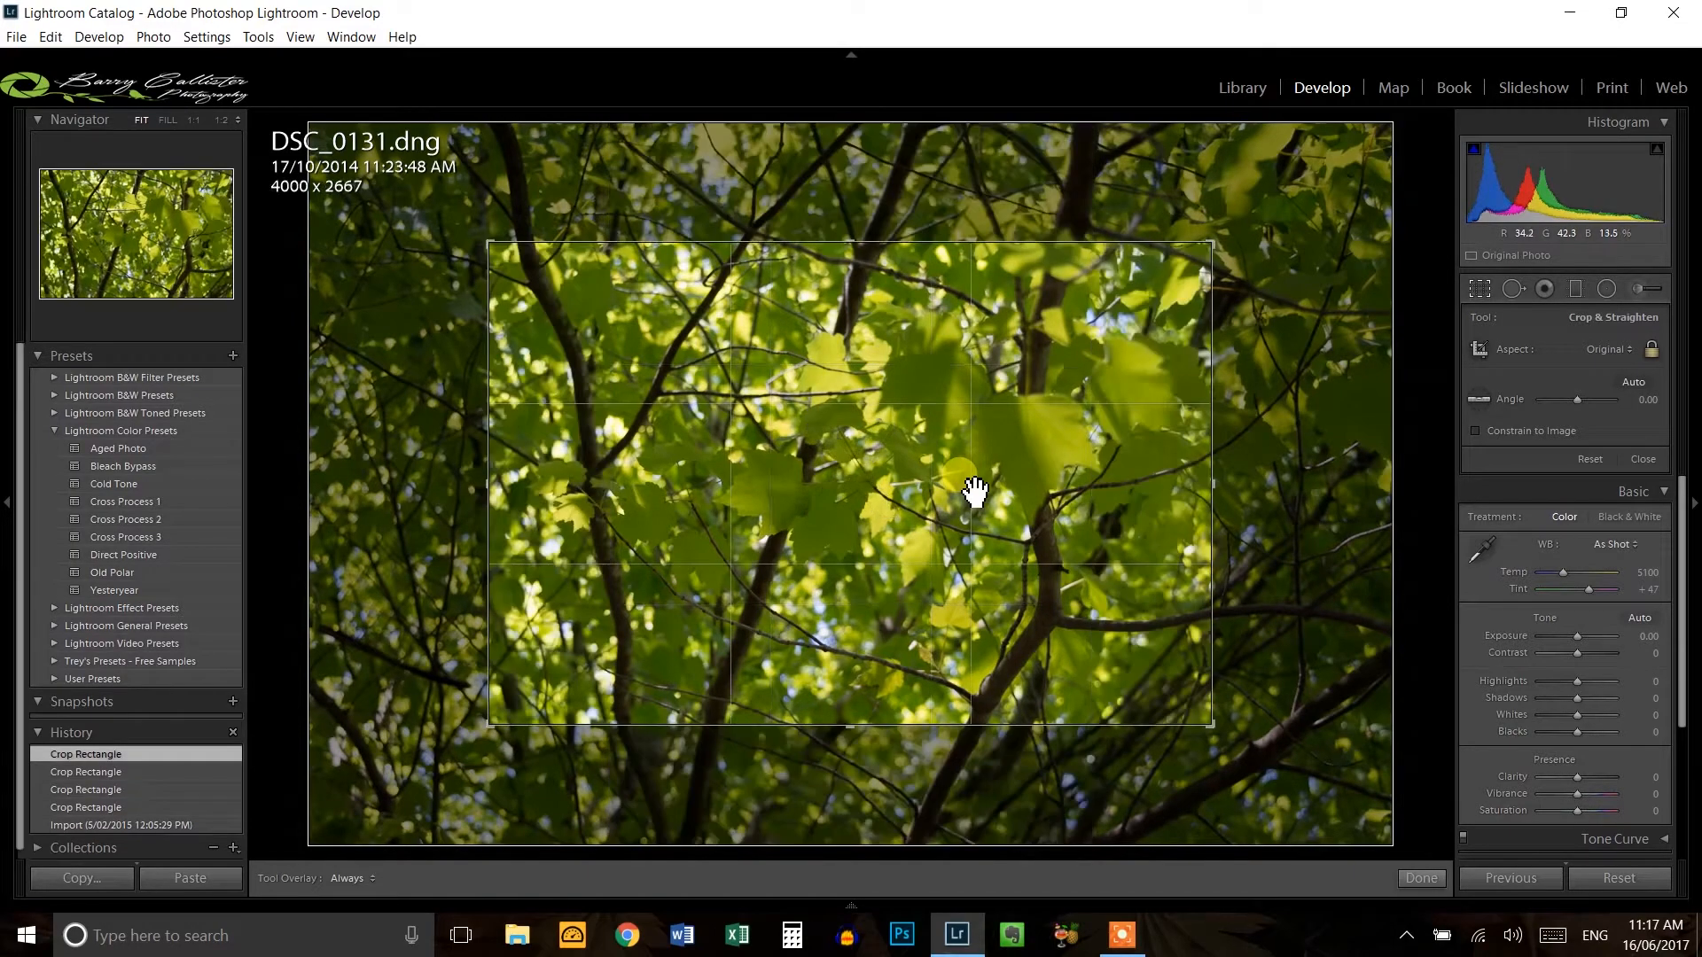
pyautogui.press('x')
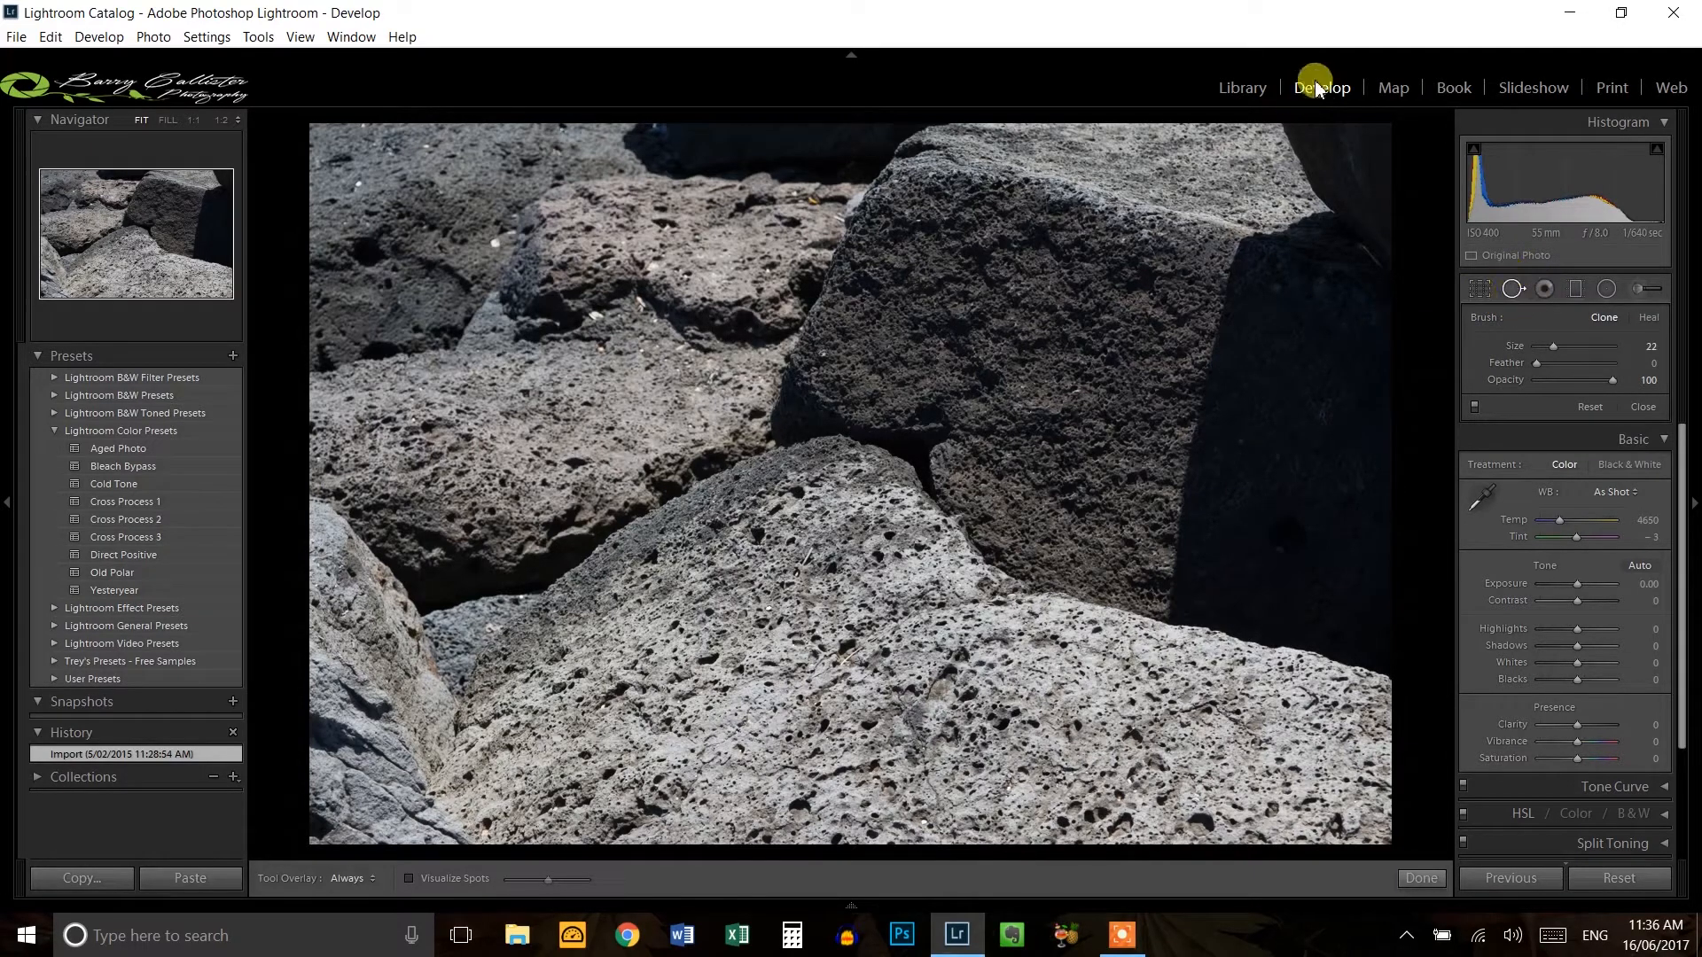
# Show the Spot Removal brush settings for the rock photo and close the tool again.
pyautogui.click(1513, 288)
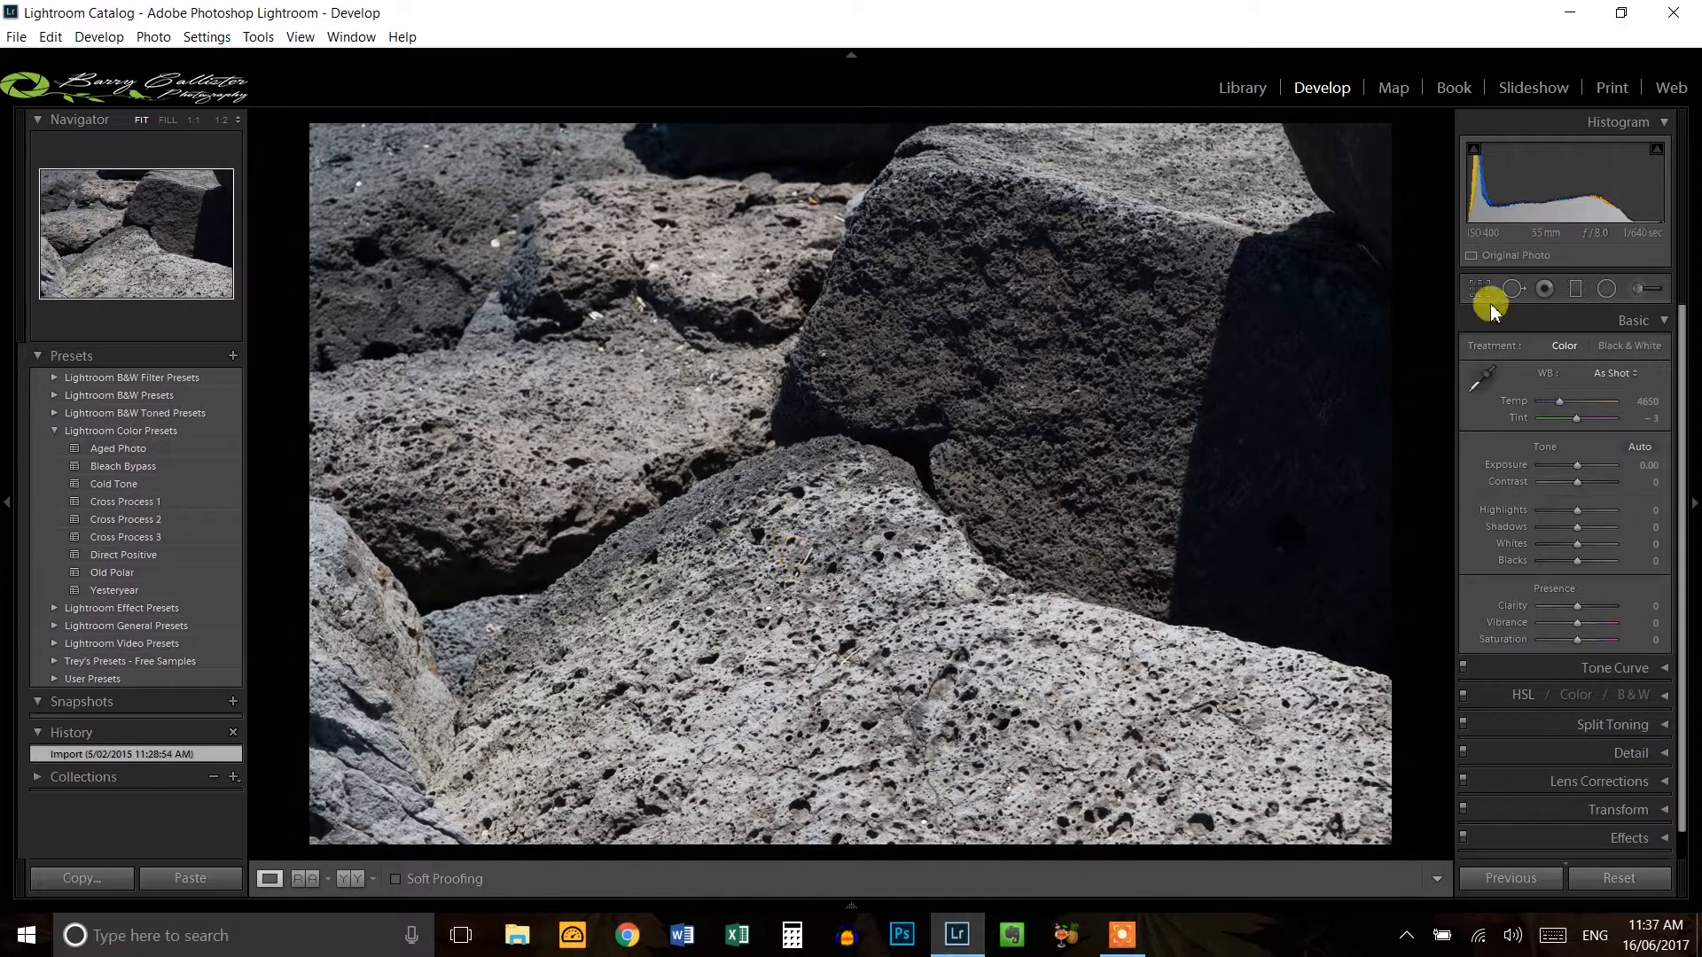
pyautogui.click(1514, 288)
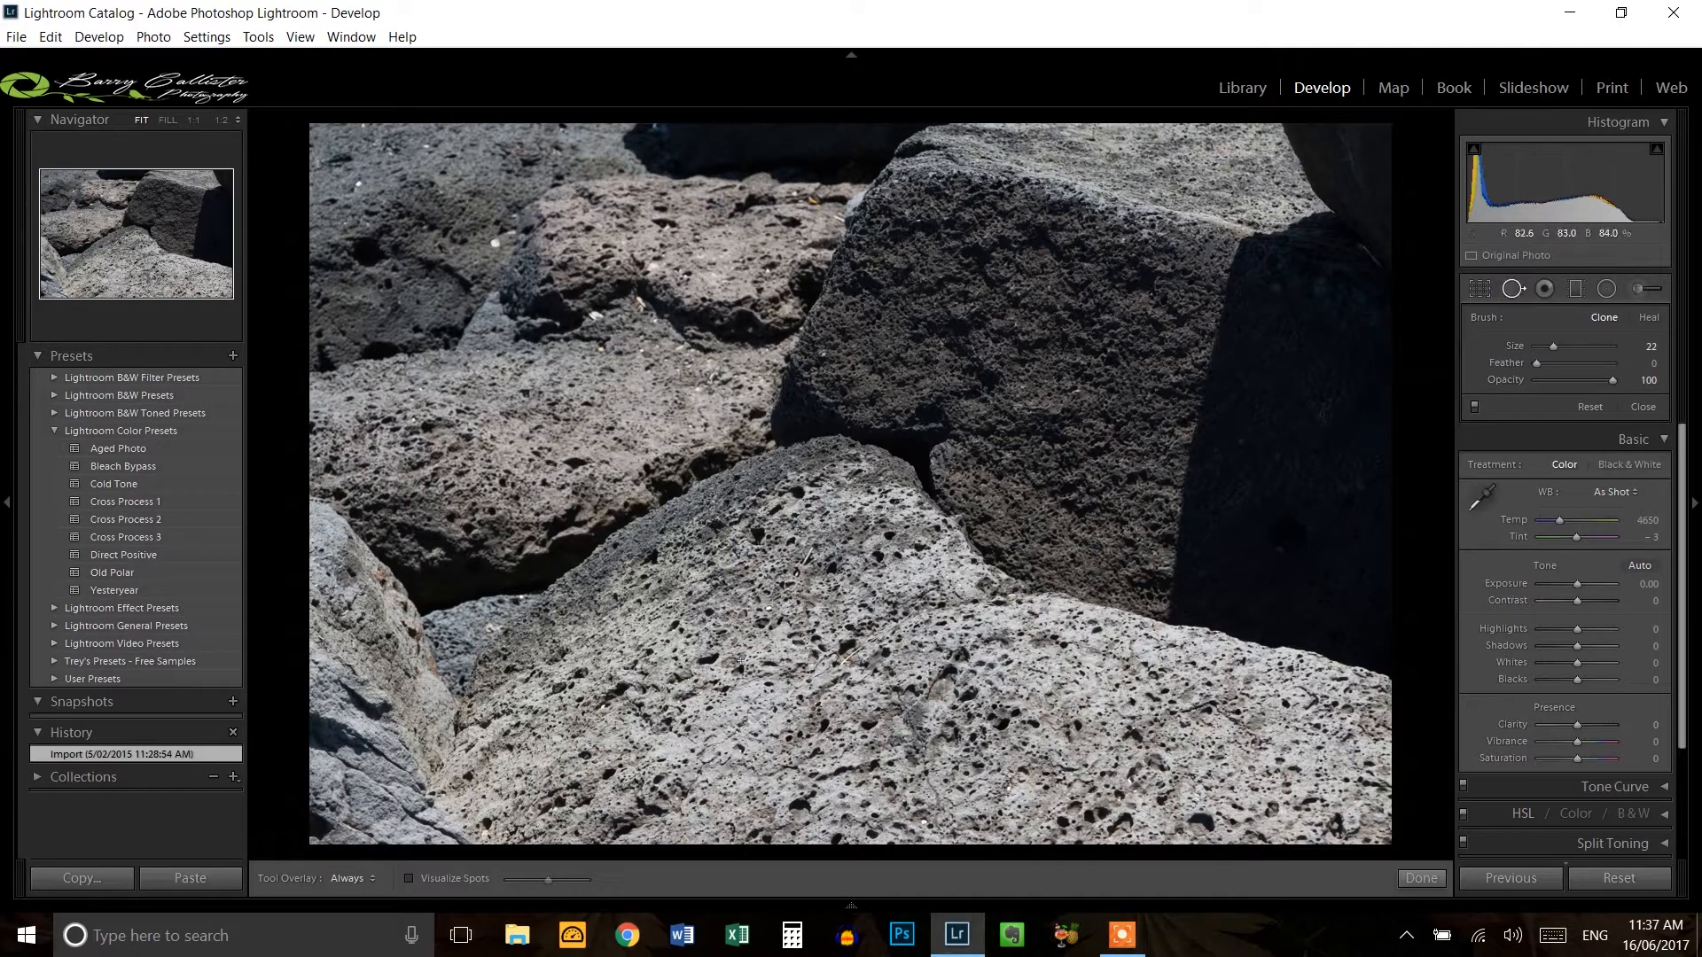
pyautogui.click(1544, 292)
pyautogui.press('q')
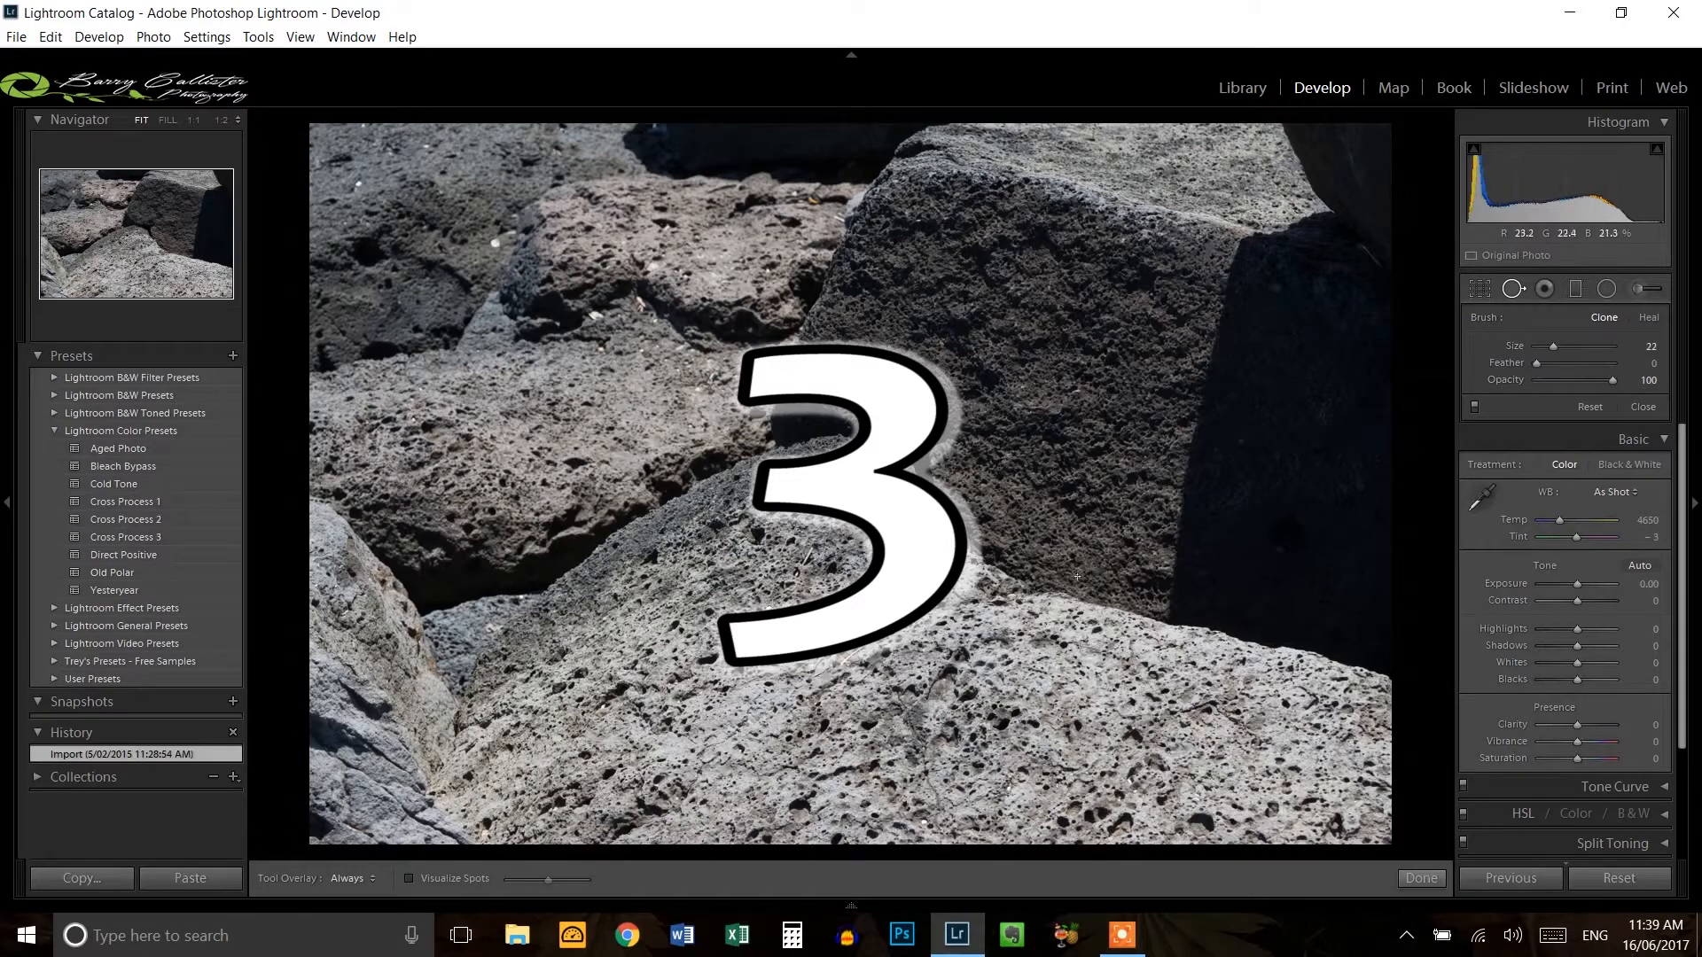
pyautogui.click(1513, 288)
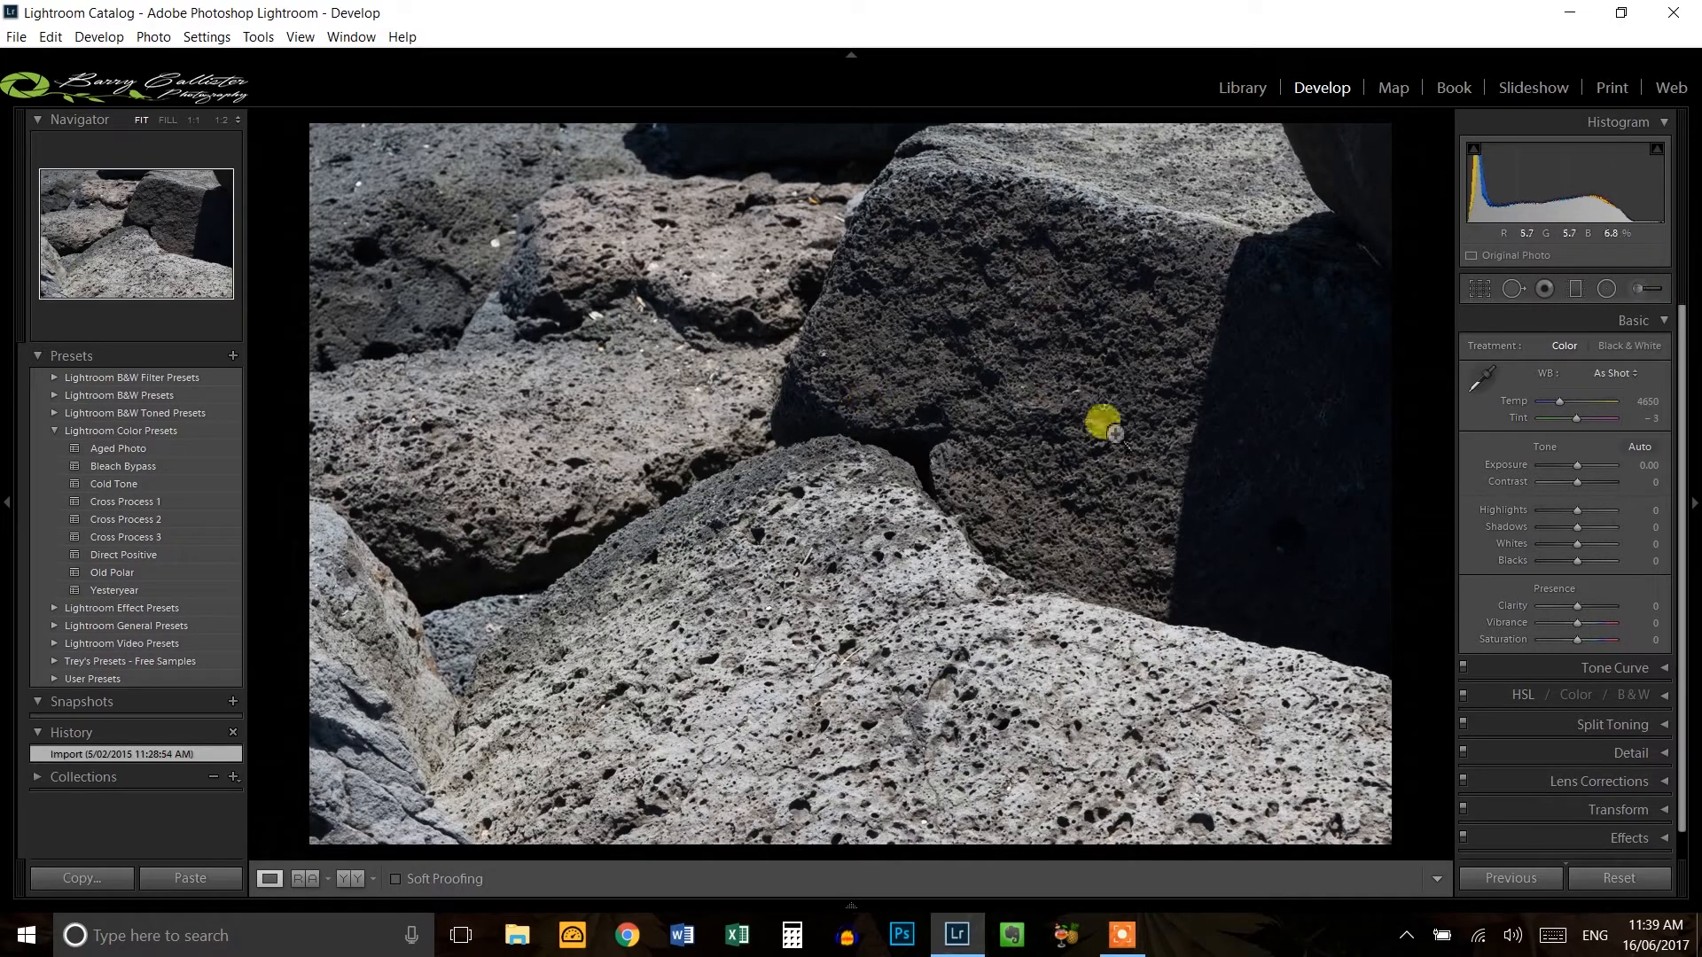
# Paint over the large dark rock with the Adjustment Brush using the Exposure effect at a lowered value, and toggle the edit pins.
pyautogui.press('k')
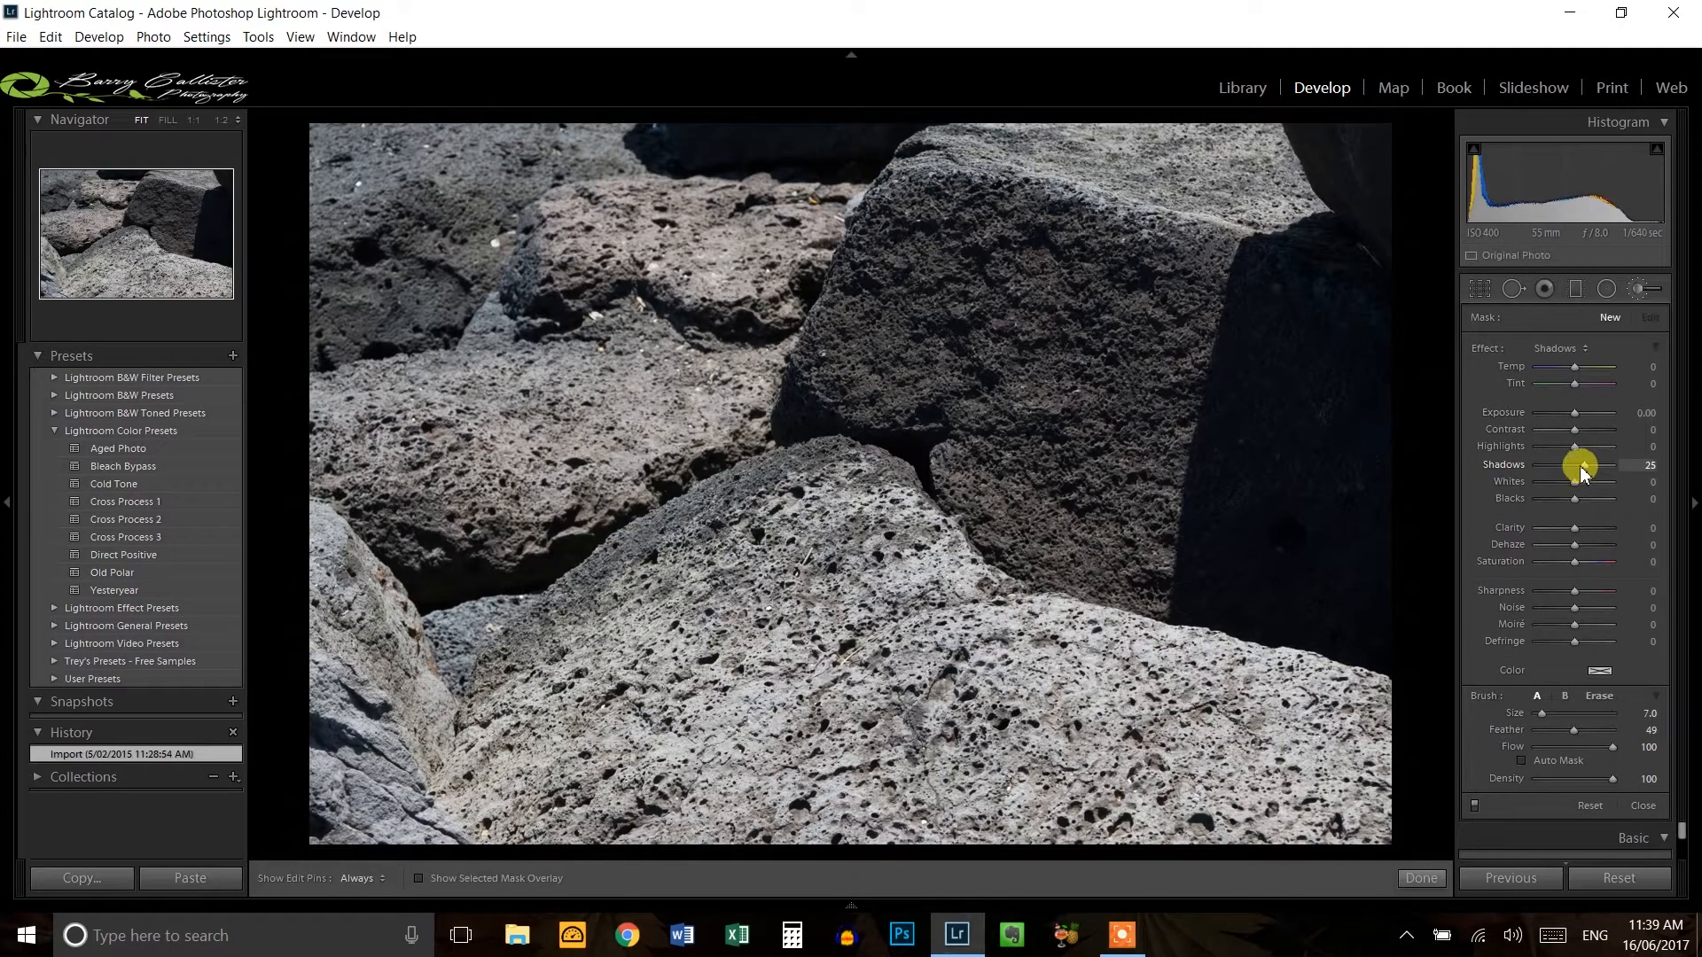
pyautogui.click(1585, 349)
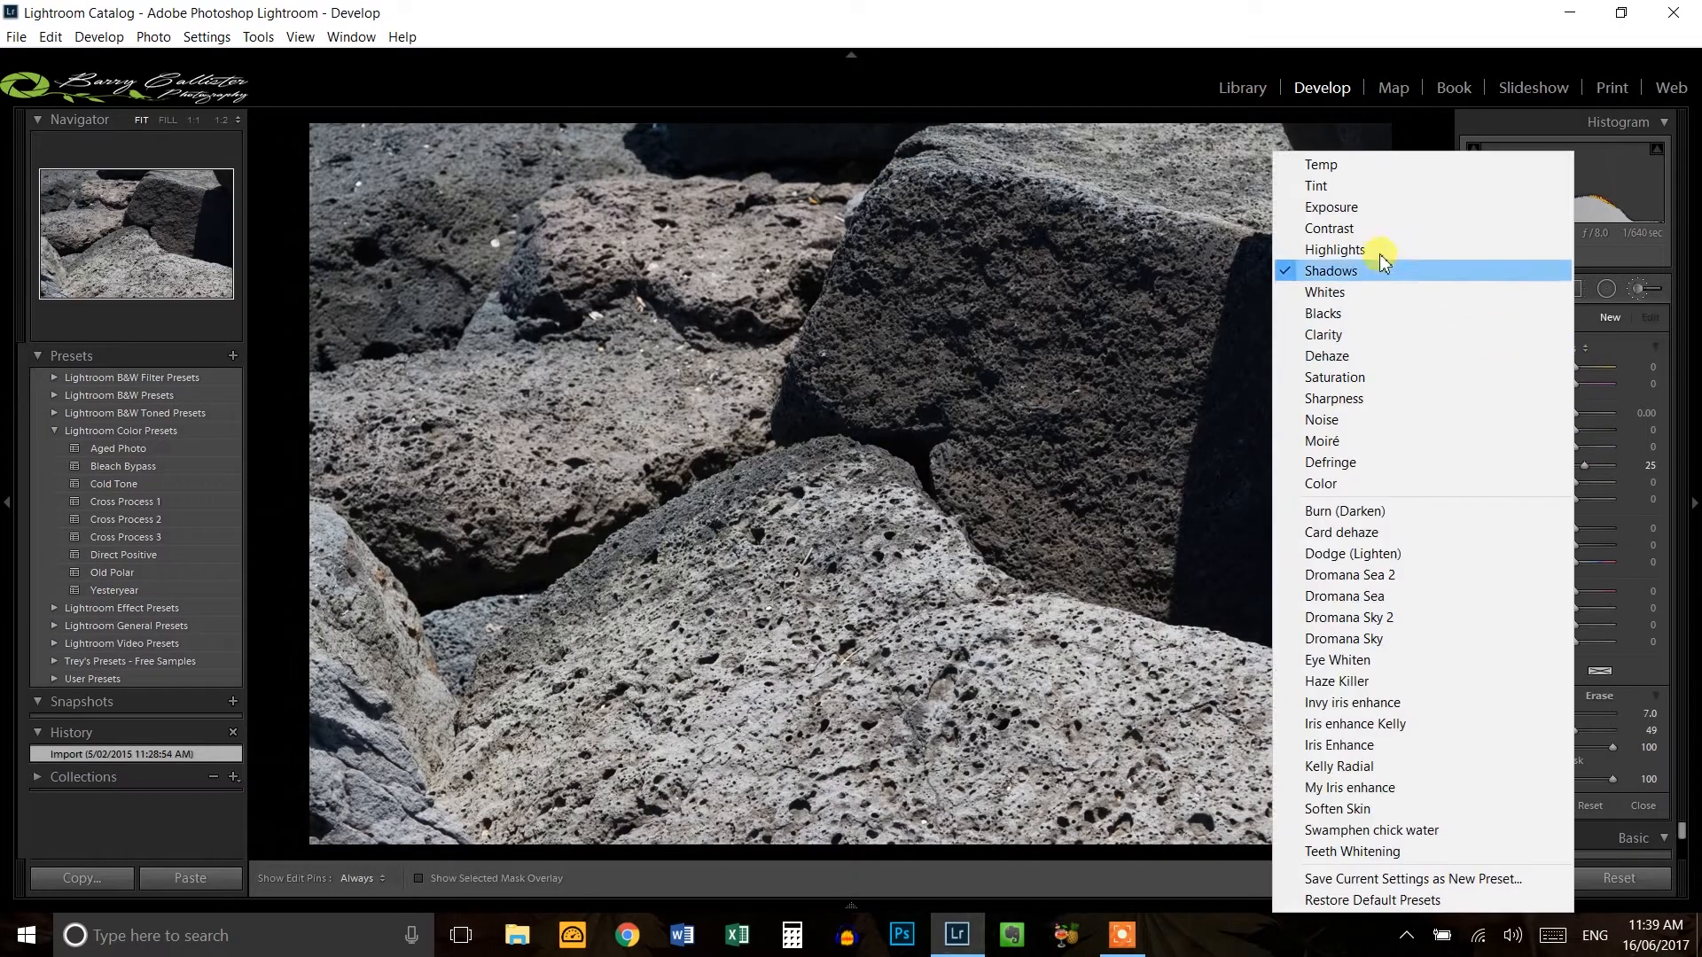
pyautogui.click(1356, 209)
pyautogui.moveTo(1584, 419); pyautogui.dragTo(1546, 413)
pyautogui.moveTo(977, 206)
pyautogui.mouseDown()
pyautogui.moveTo(1188, 241)
pyautogui.moveTo(875, 242)
pyautogui.moveTo(812, 338)
pyautogui.moveTo(907, 387)
pyautogui.moveTo(878, 392)
pyautogui.moveTo(988, 295)
pyautogui.moveTo(1000, 242)
pyautogui.moveTo(845, 321)
pyautogui.moveTo(1202, 249)
pyautogui.moveTo(1165, 533)
pyautogui.moveTo(1132, 569)
pyautogui.moveTo(942, 493)
pyautogui.moveTo(1020, 331)
pyautogui.moveTo(1037, 419)
pyautogui.moveTo(1103, 412)
pyautogui.moveTo(1161, 308)
pyautogui.moveTo(1159, 379)
pyautogui.moveTo(1110, 516)
pyautogui.moveTo(1049, 494)
pyautogui.moveTo(1137, 425)
pyautogui.moveTo(1038, 446)
pyautogui.moveTo(1068, 442)
pyautogui.moveTo(954, 383)
pyautogui.moveTo(939, 345)
pyautogui.moveTo(1086, 317)
pyautogui.moveTo(1068, 367)
pyautogui.moveTo(1130, 546)
pyautogui.moveTo(1117, 515)
pyautogui.mouseUp()
pyautogui.press('h')
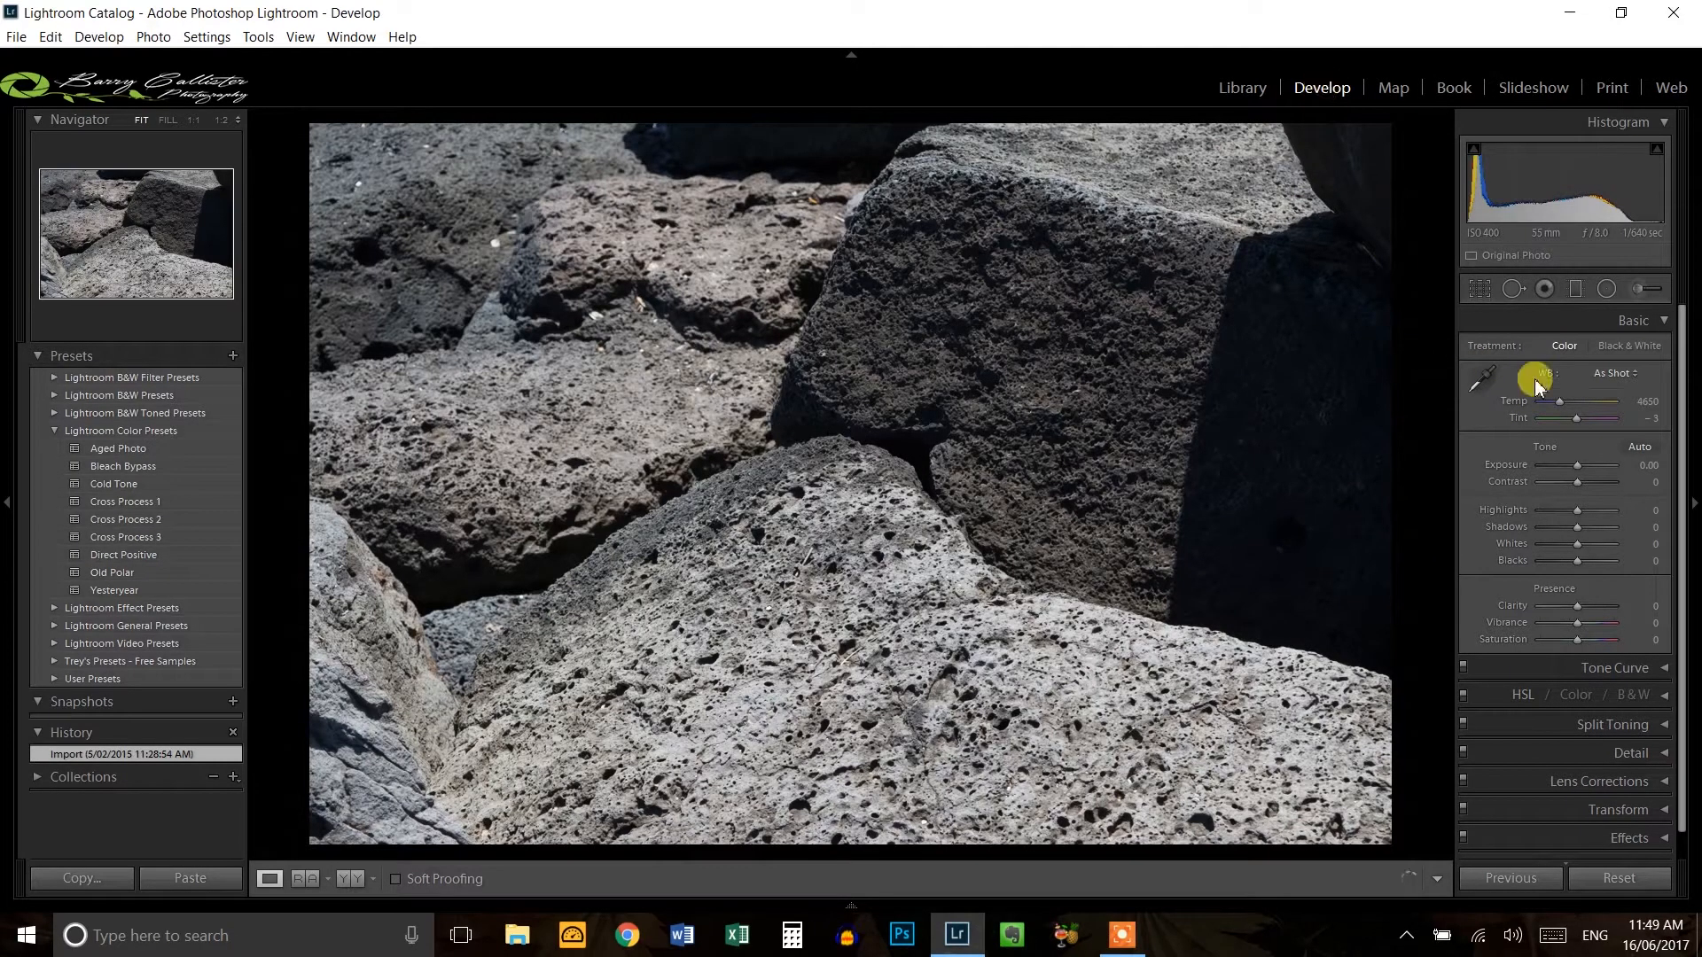
# Try a slightly tilted Graduated Filter with Exposure -2.95 inward from the photo's right edge, and undo it.
pyautogui.click(1577, 288)
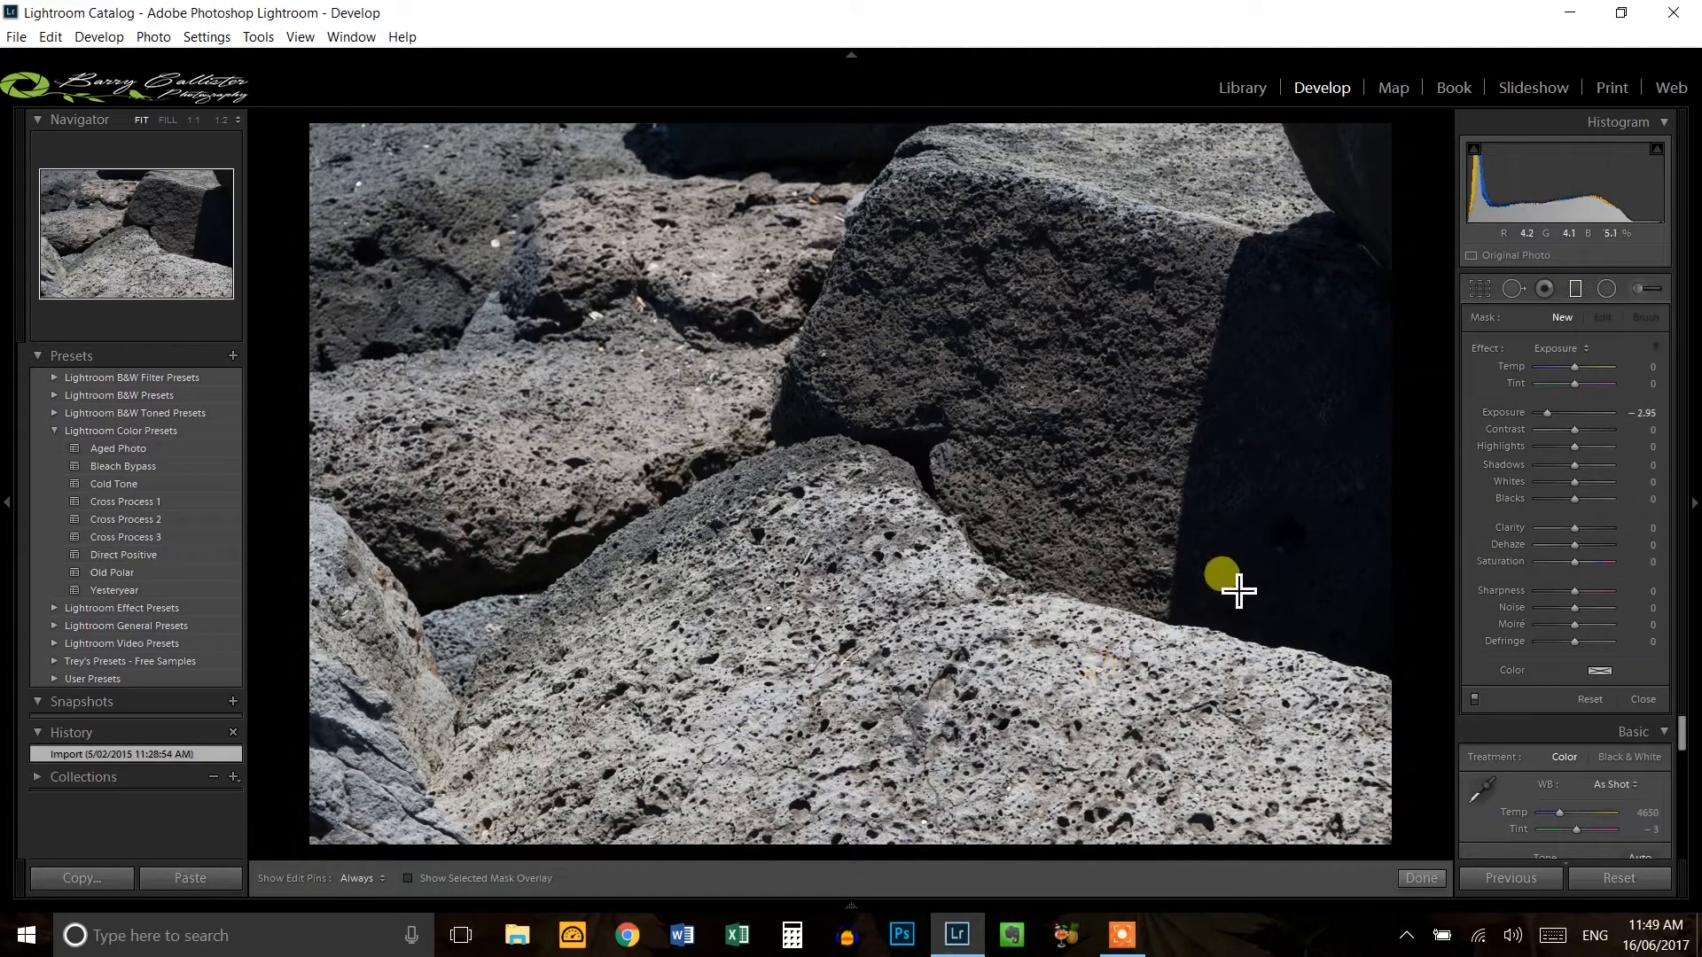
pyautogui.click(1577, 288)
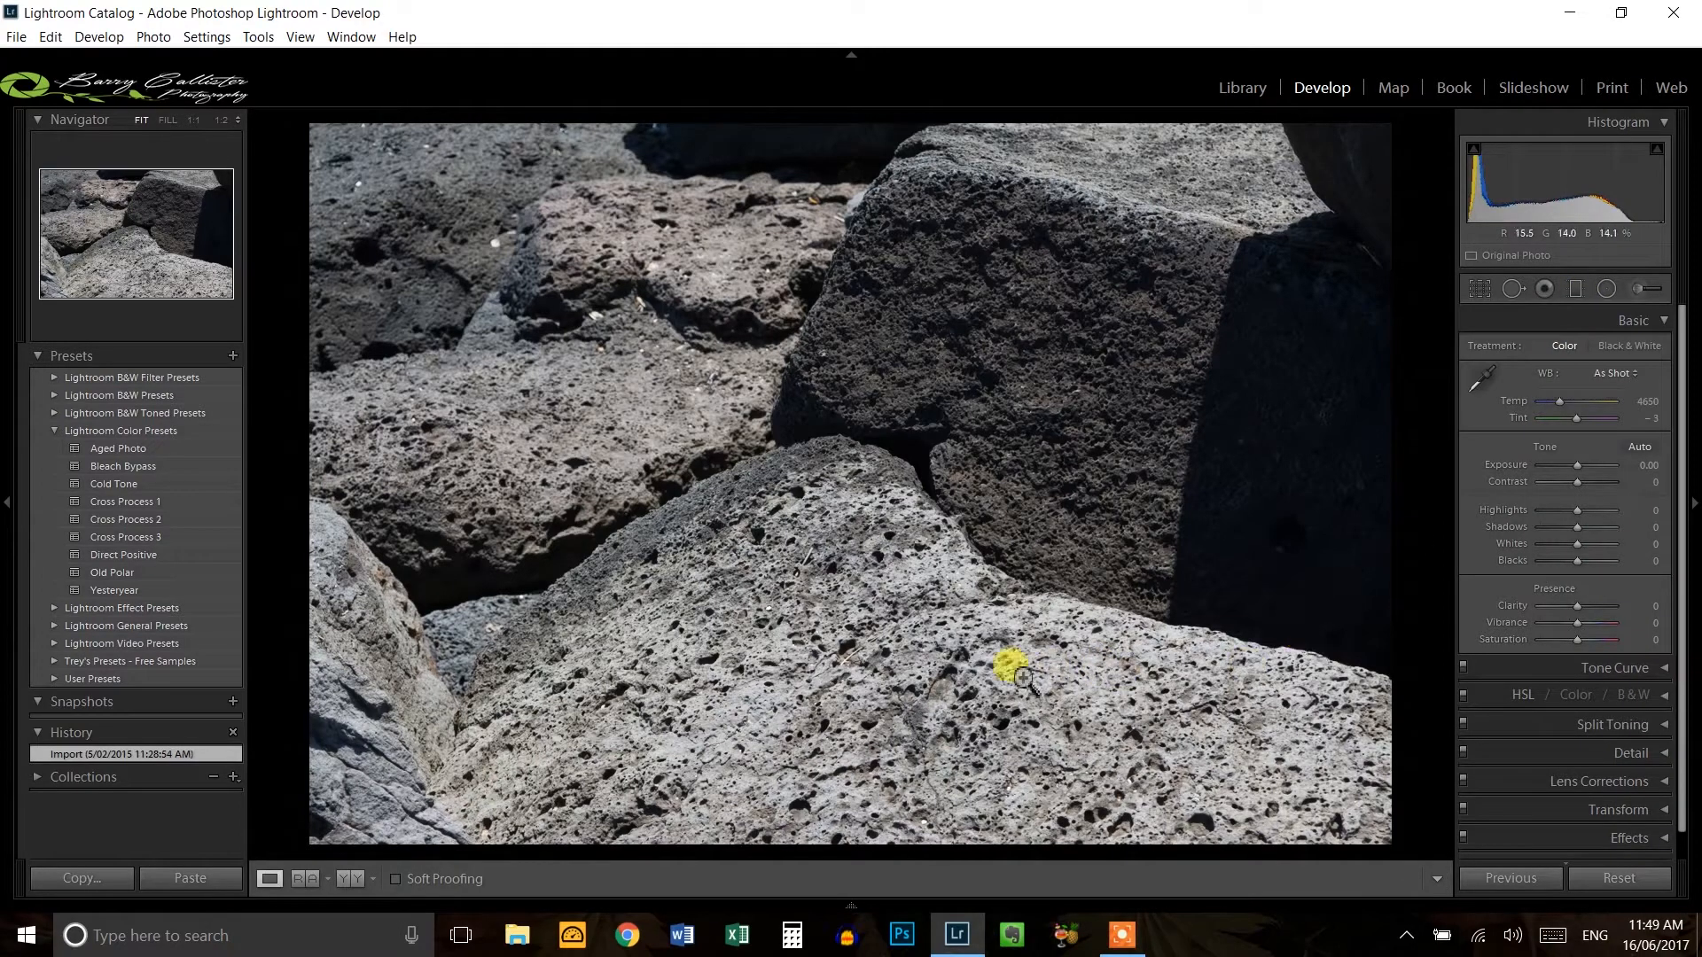
pyautogui.press('m')
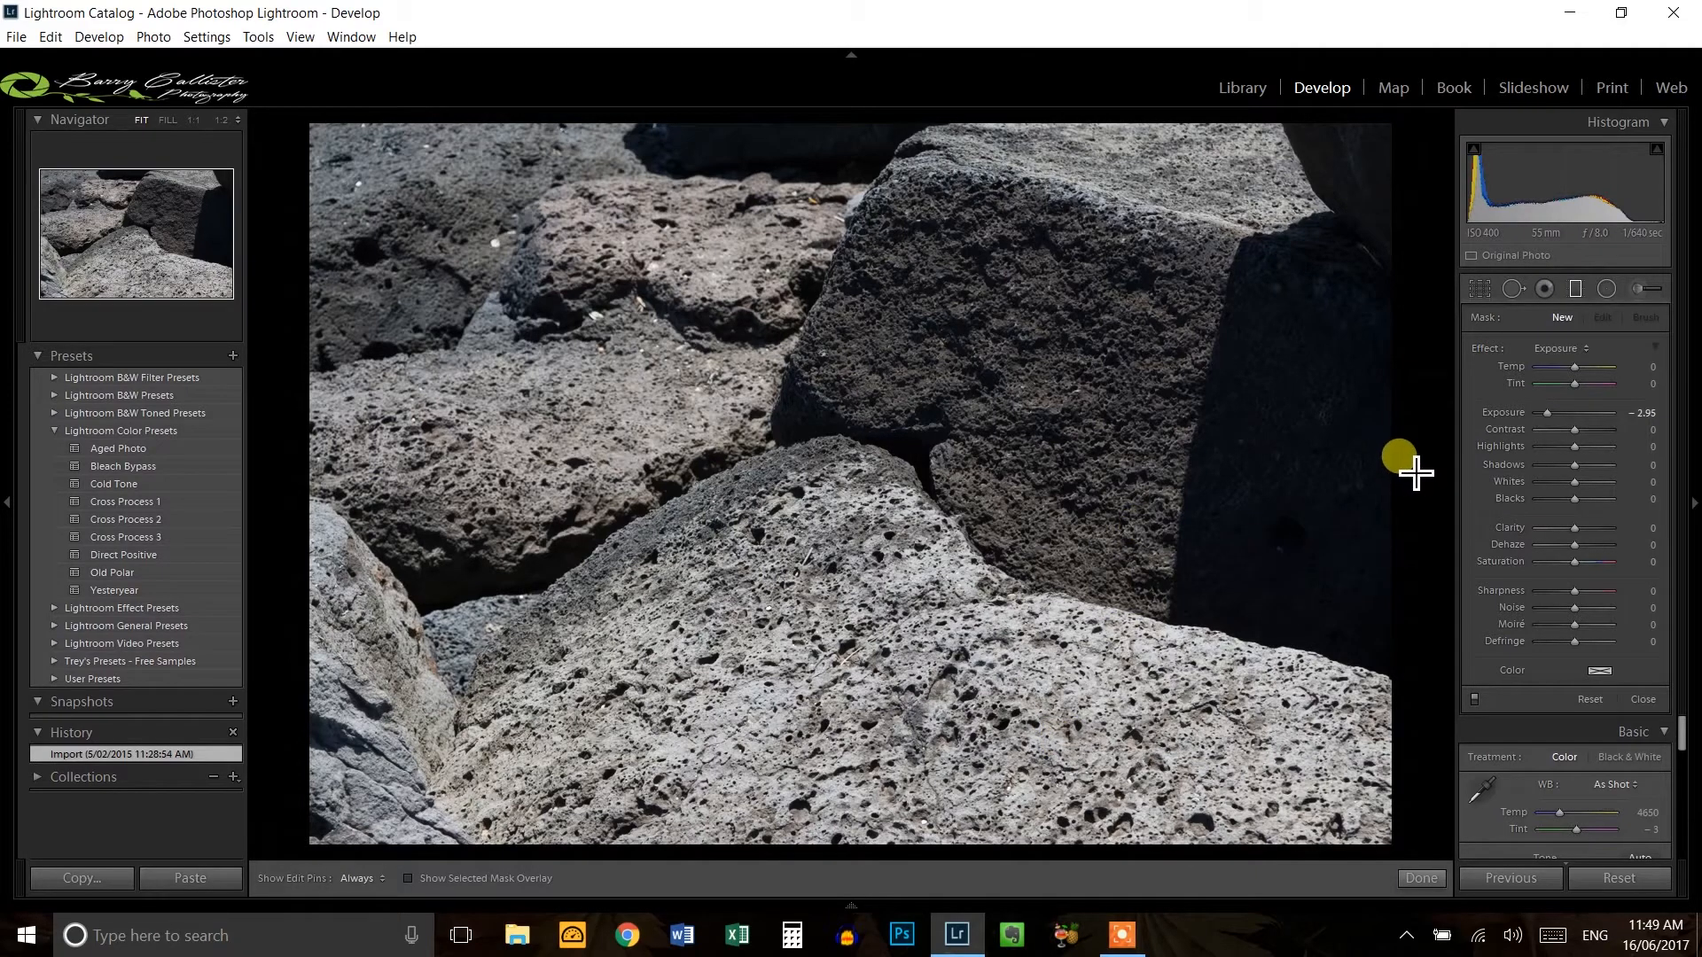
pyautogui.moveTo(1416, 457); pyautogui.dragTo(1239, 449)
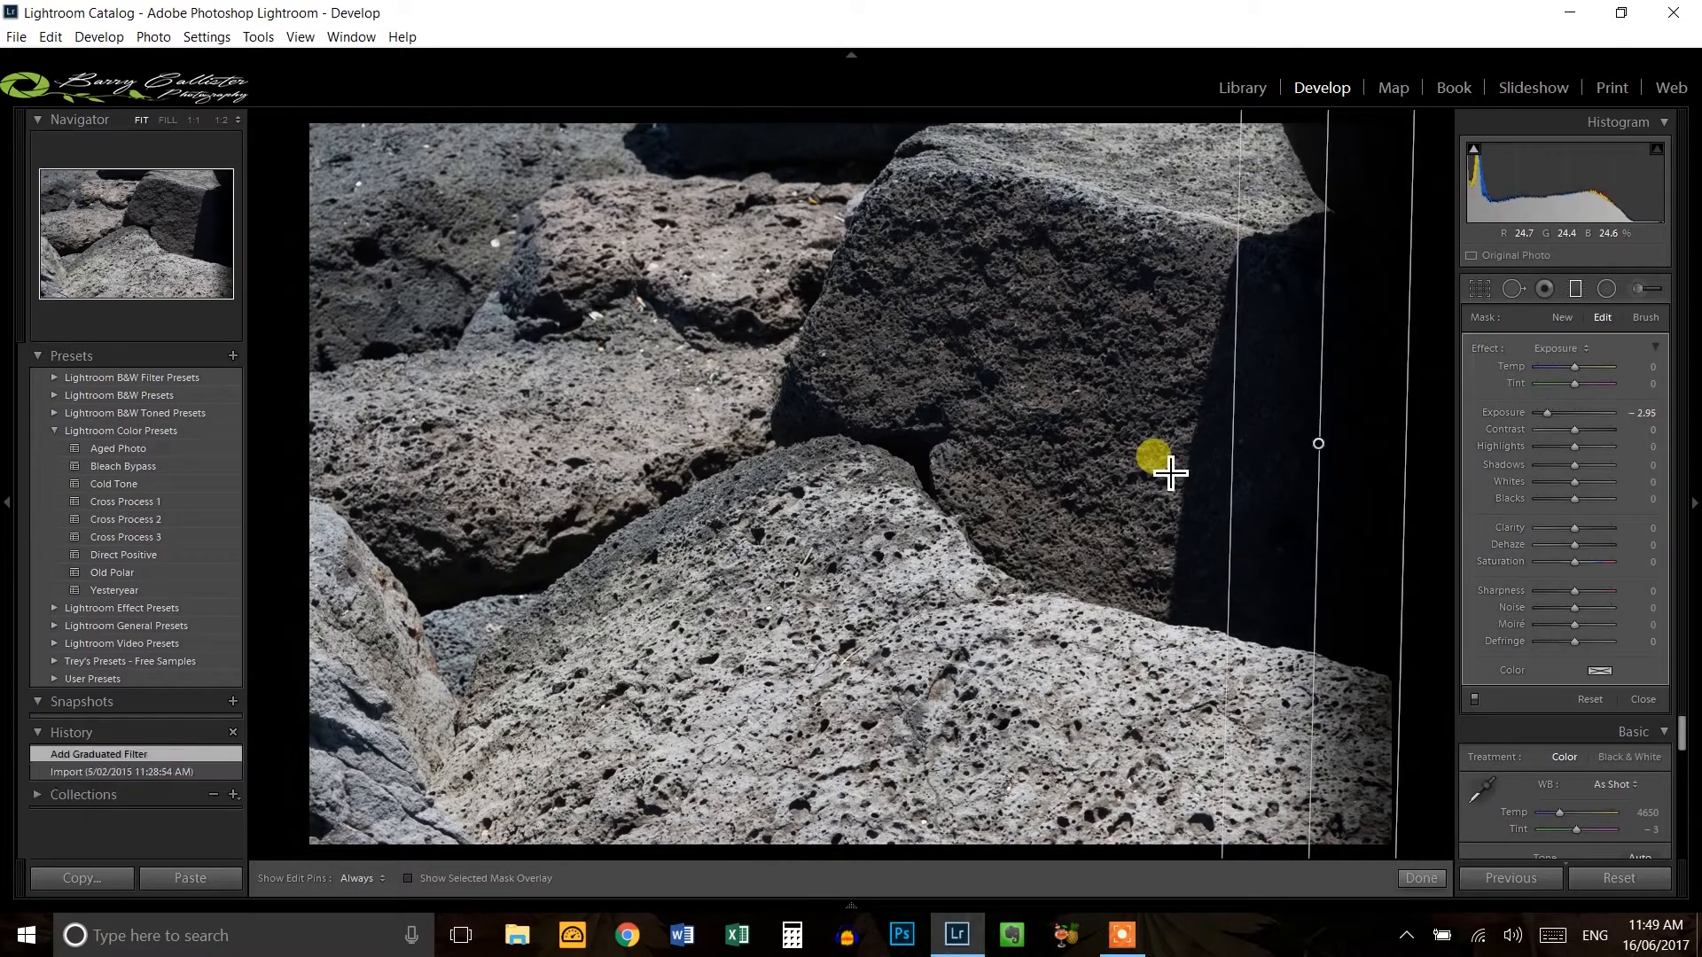
pyautogui.hotkey('ctrl', 'z')
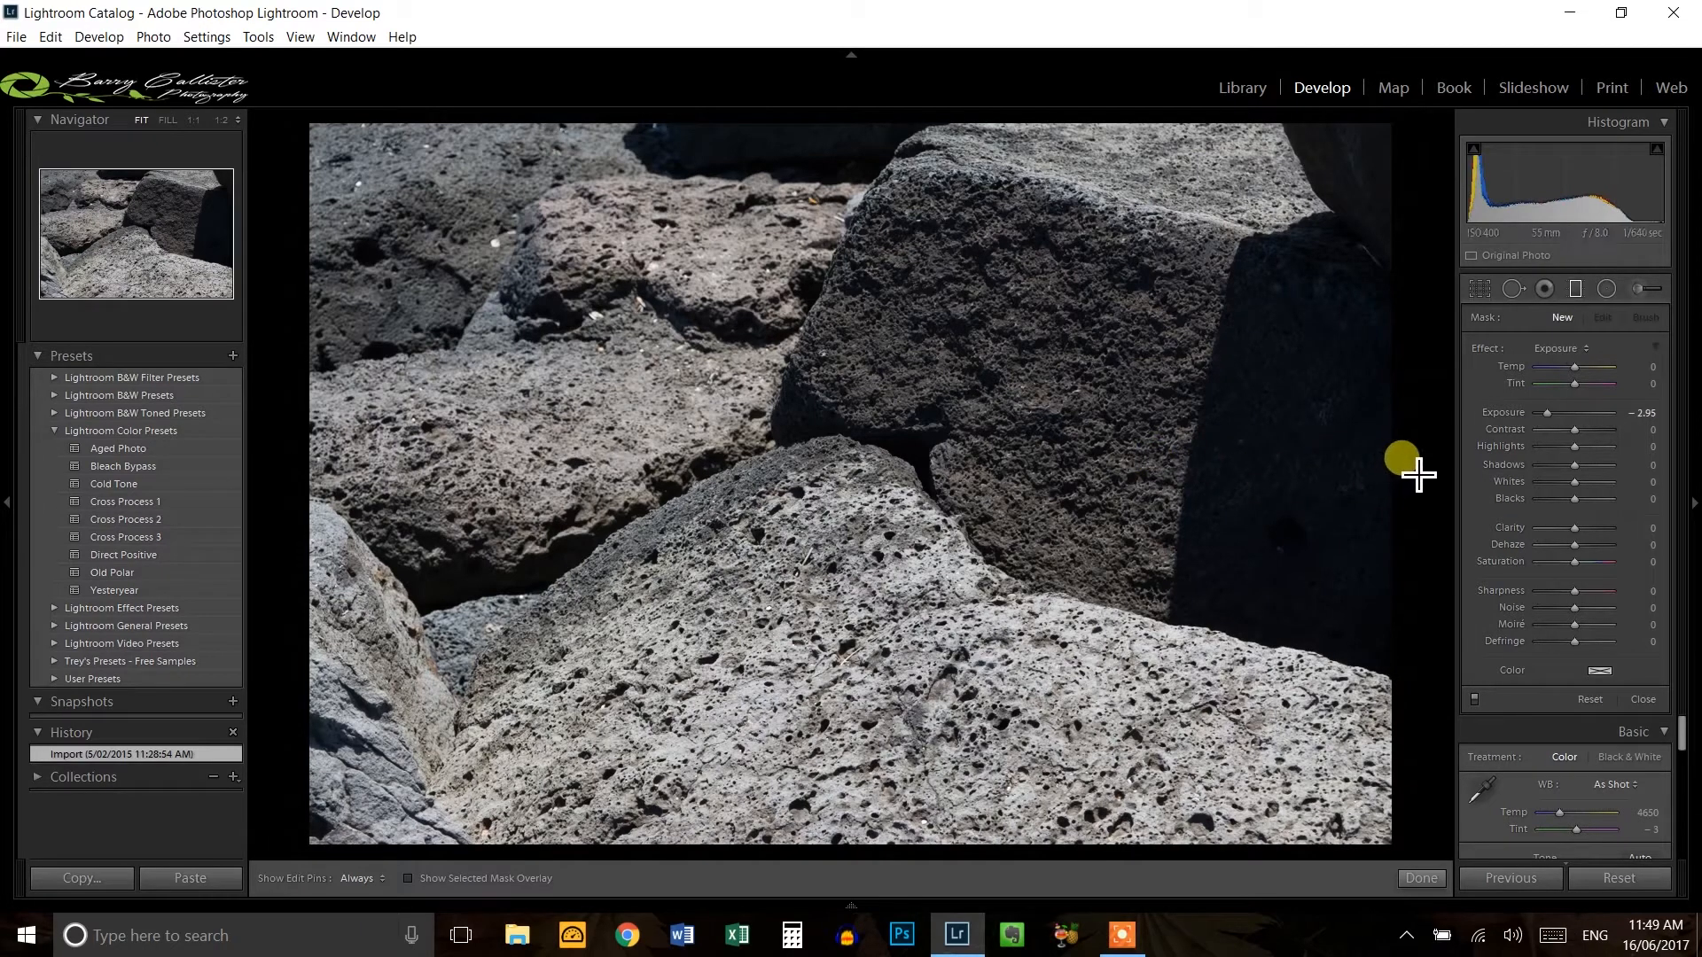
# Try a Graduated Filter constrained to exactly vertical over the photo's right edge, and undo it.
pyautogui.press('shift')
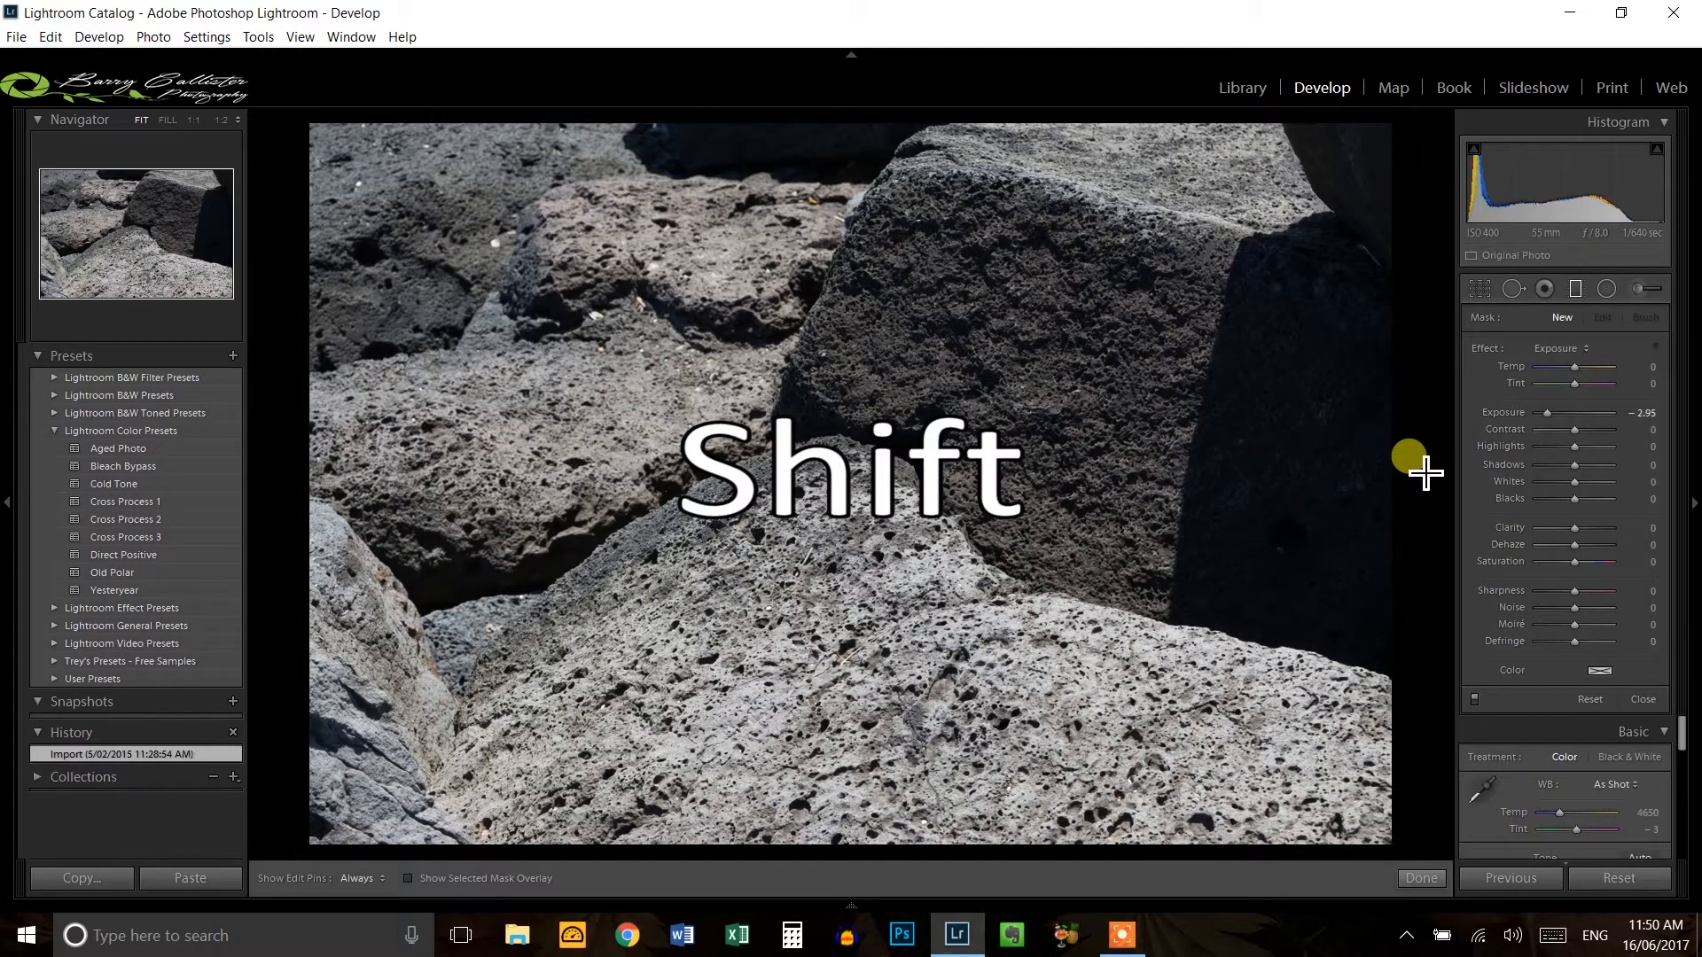
pyautogui.moveTo(1425, 472)
pyautogui.mouseDown()
pyautogui.moveTo(1371, 470)
pyautogui.moveTo(1373, 453)
pyautogui.moveTo(1018, 479)
pyautogui.moveTo(1205, 482)
pyautogui.mouseUp()
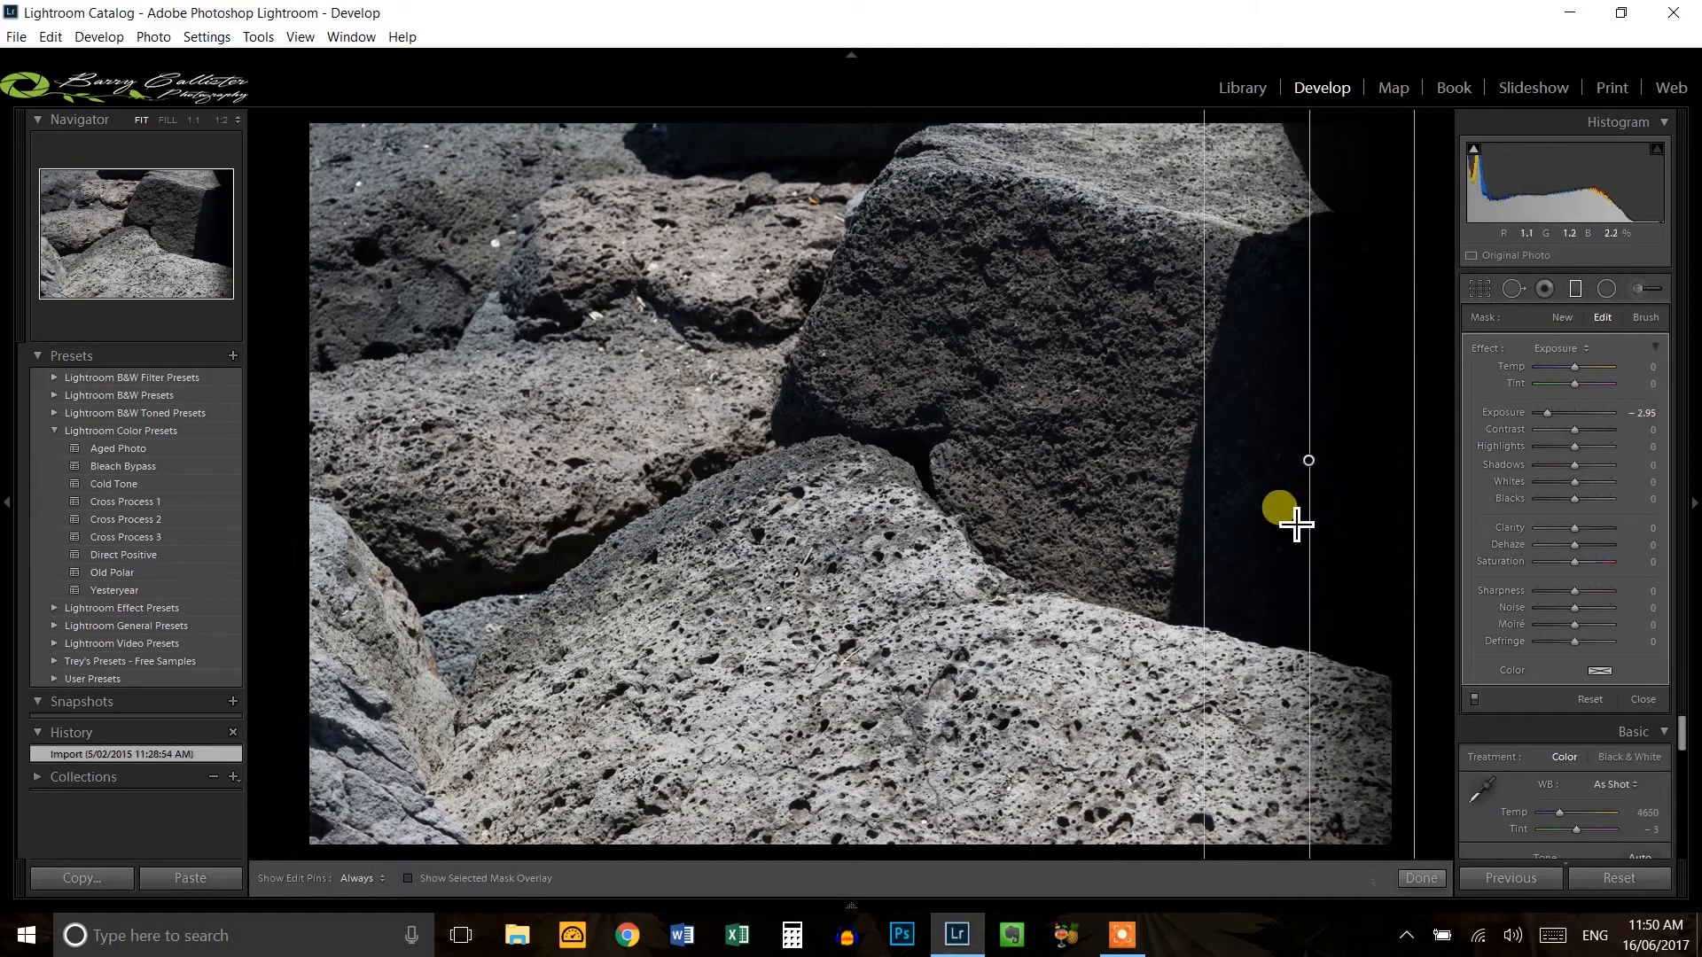
pyautogui.hotkey('ctrl', 'z')
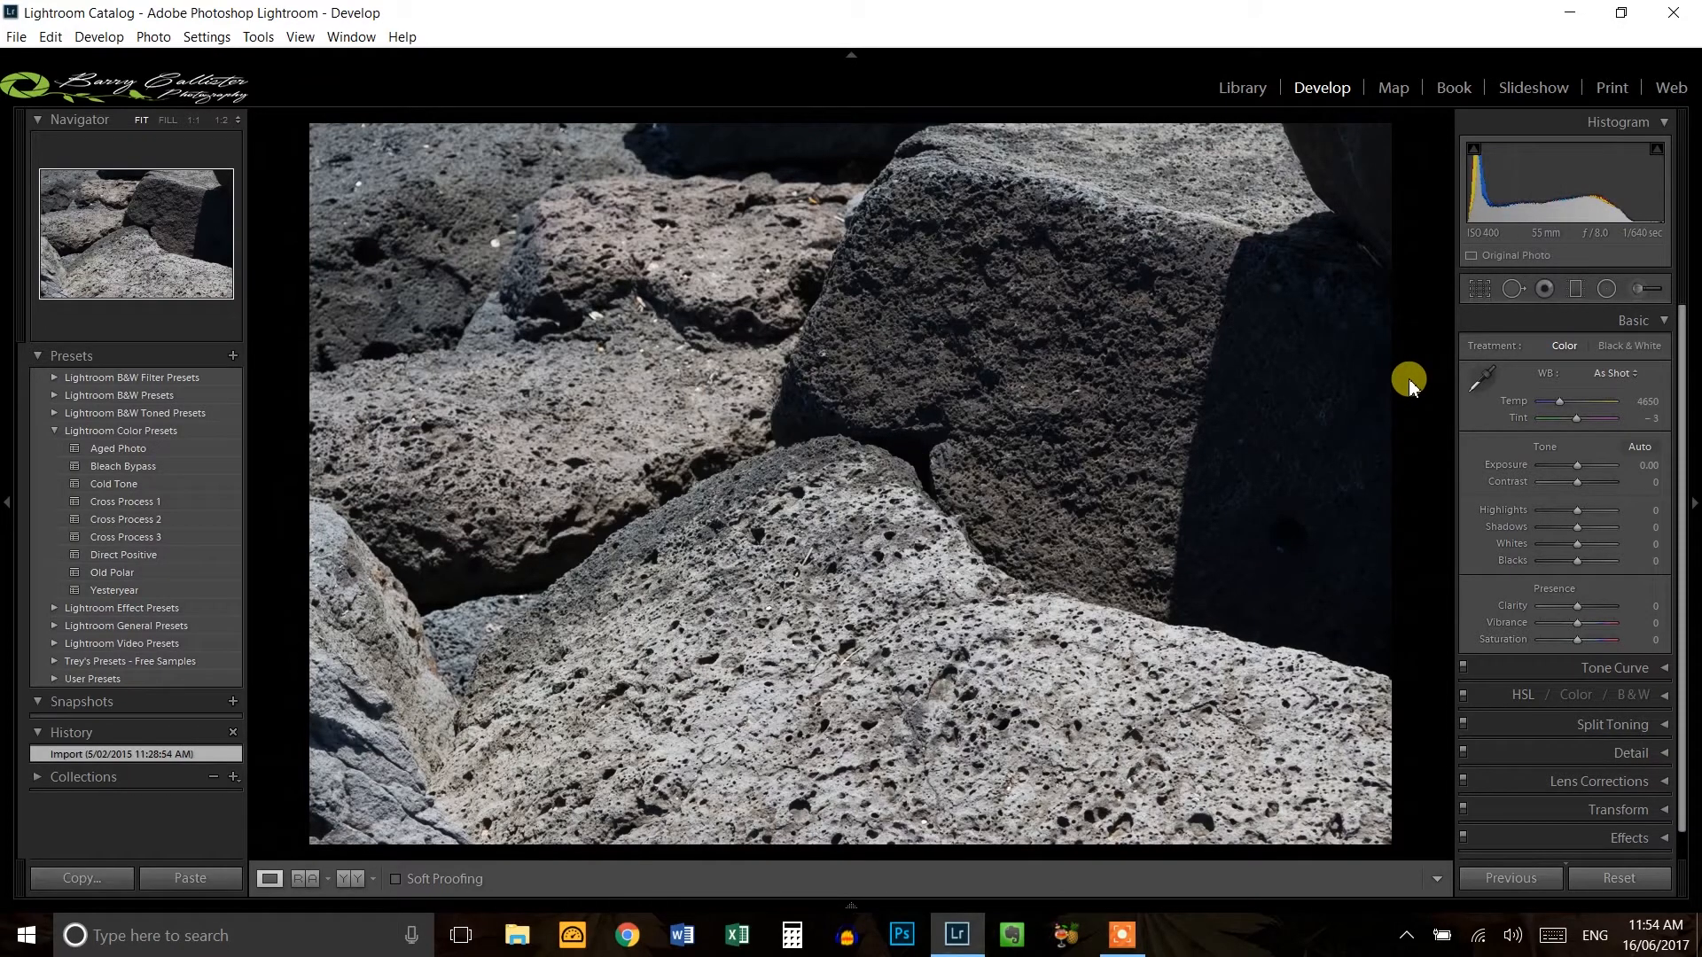
# Add a circular Radial Filter around the peak of the front rock, darkening the area outside it with Exposure -2.95 and Feather 50.
pyautogui.click(1608, 290)
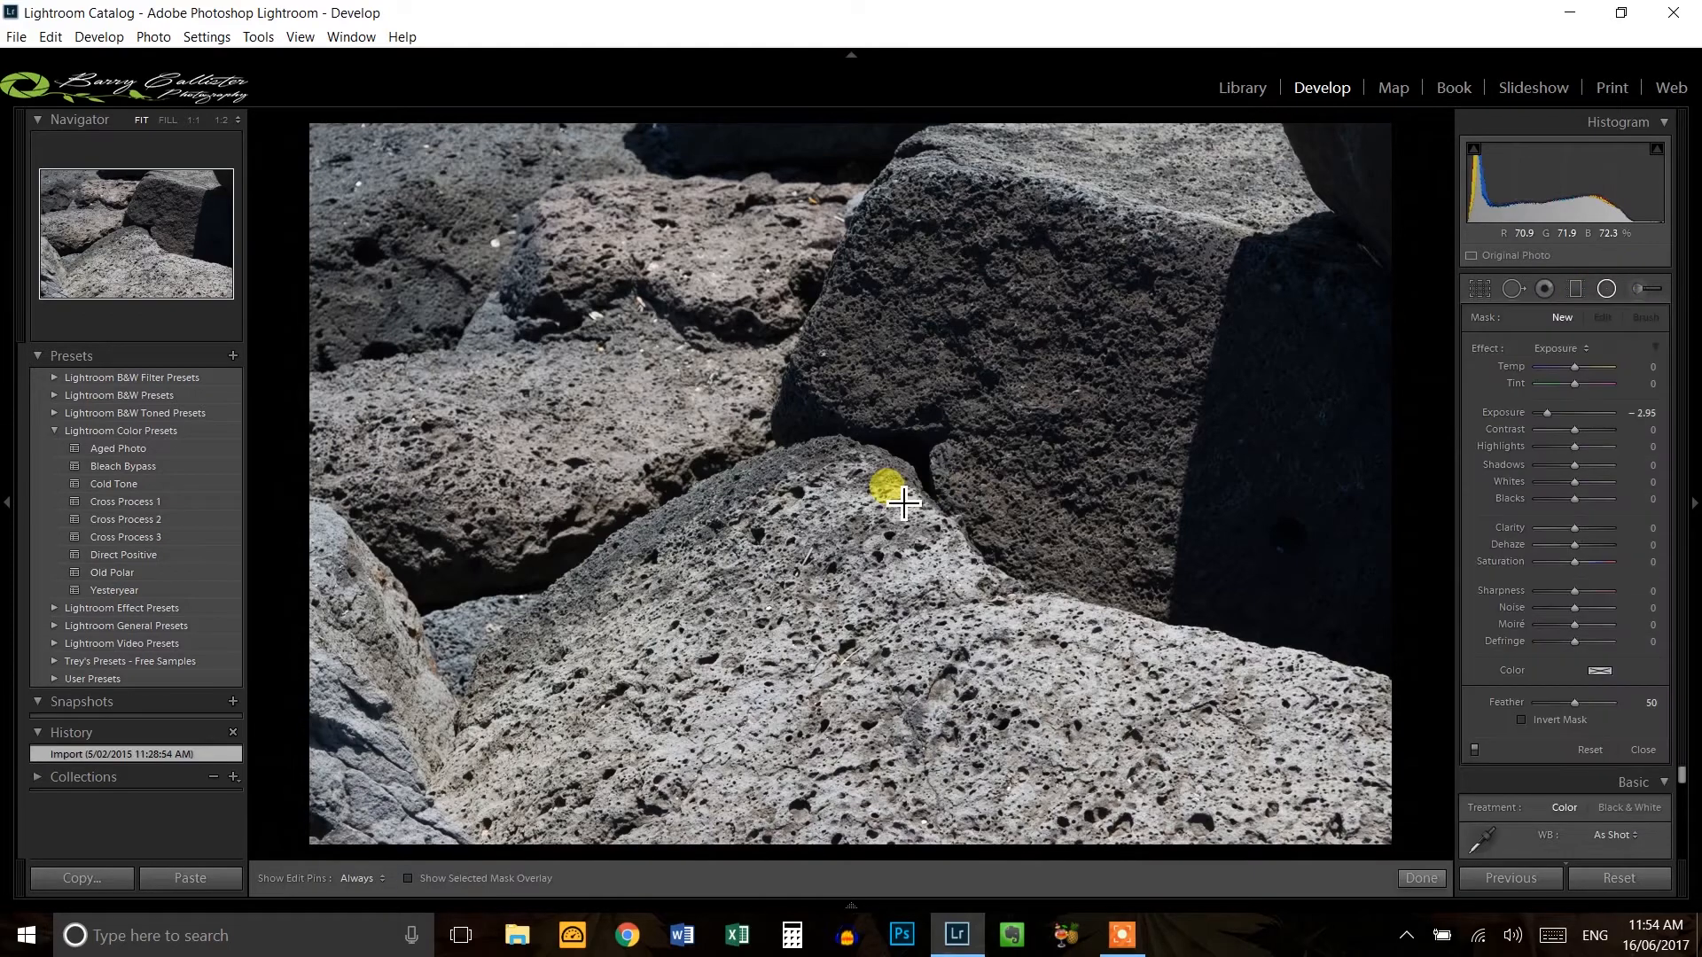
pyautogui.click(1604, 291)
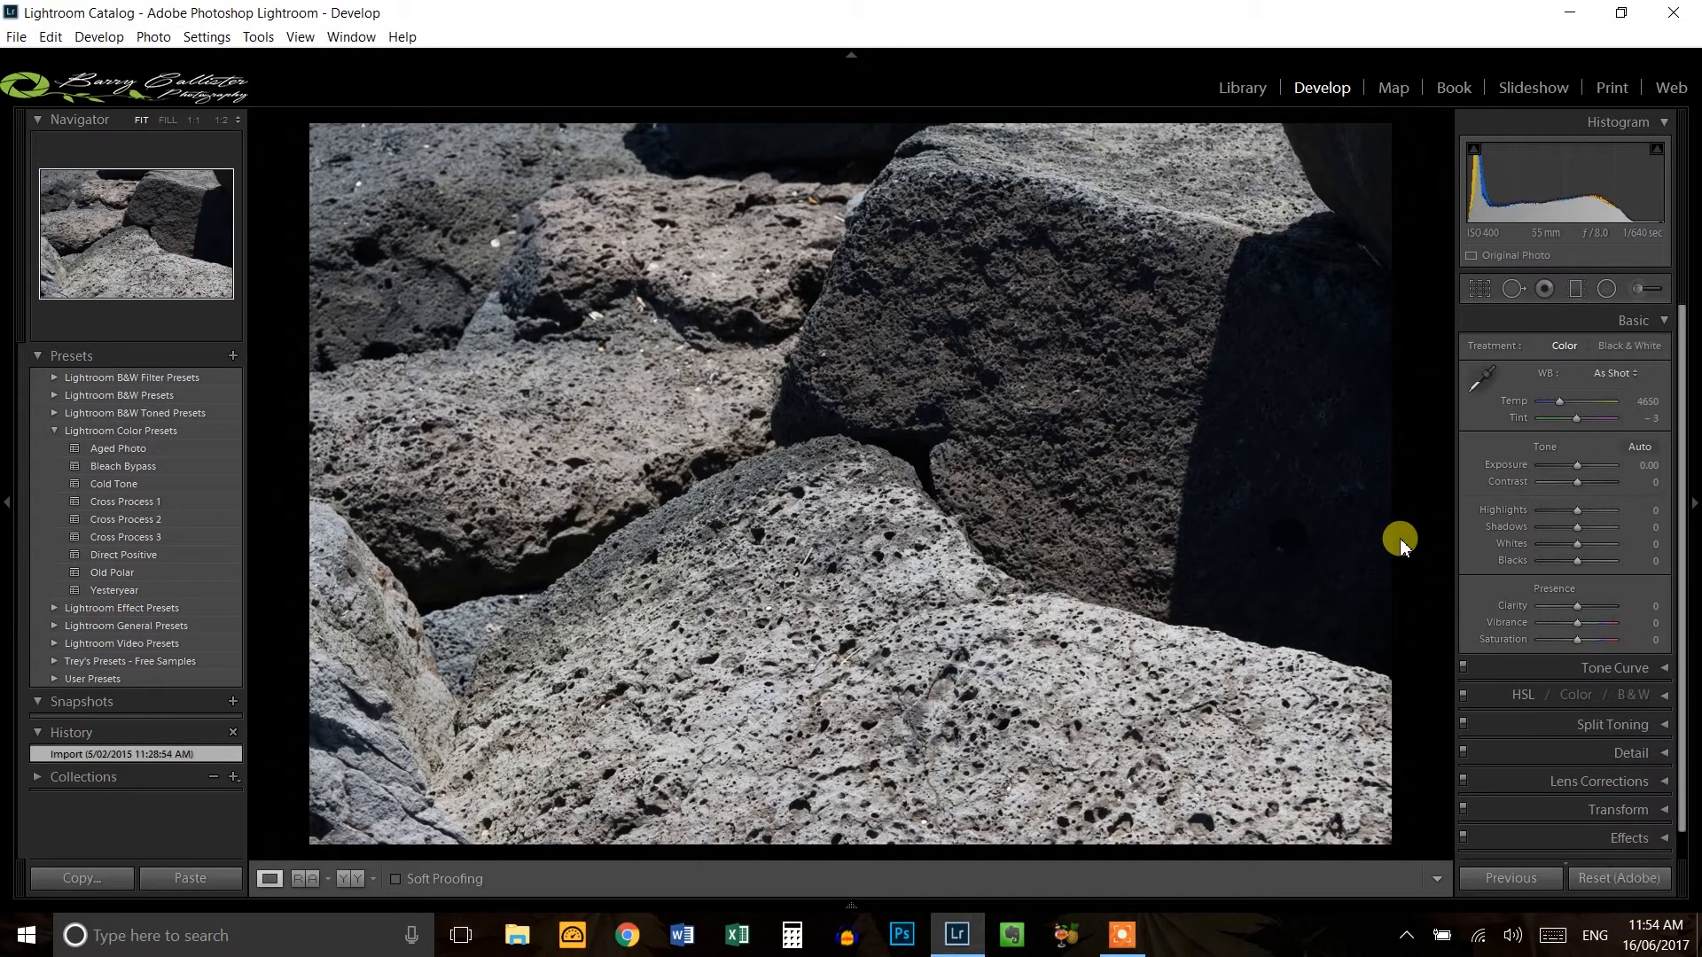
pyautogui.hotkey('shift', 'm')
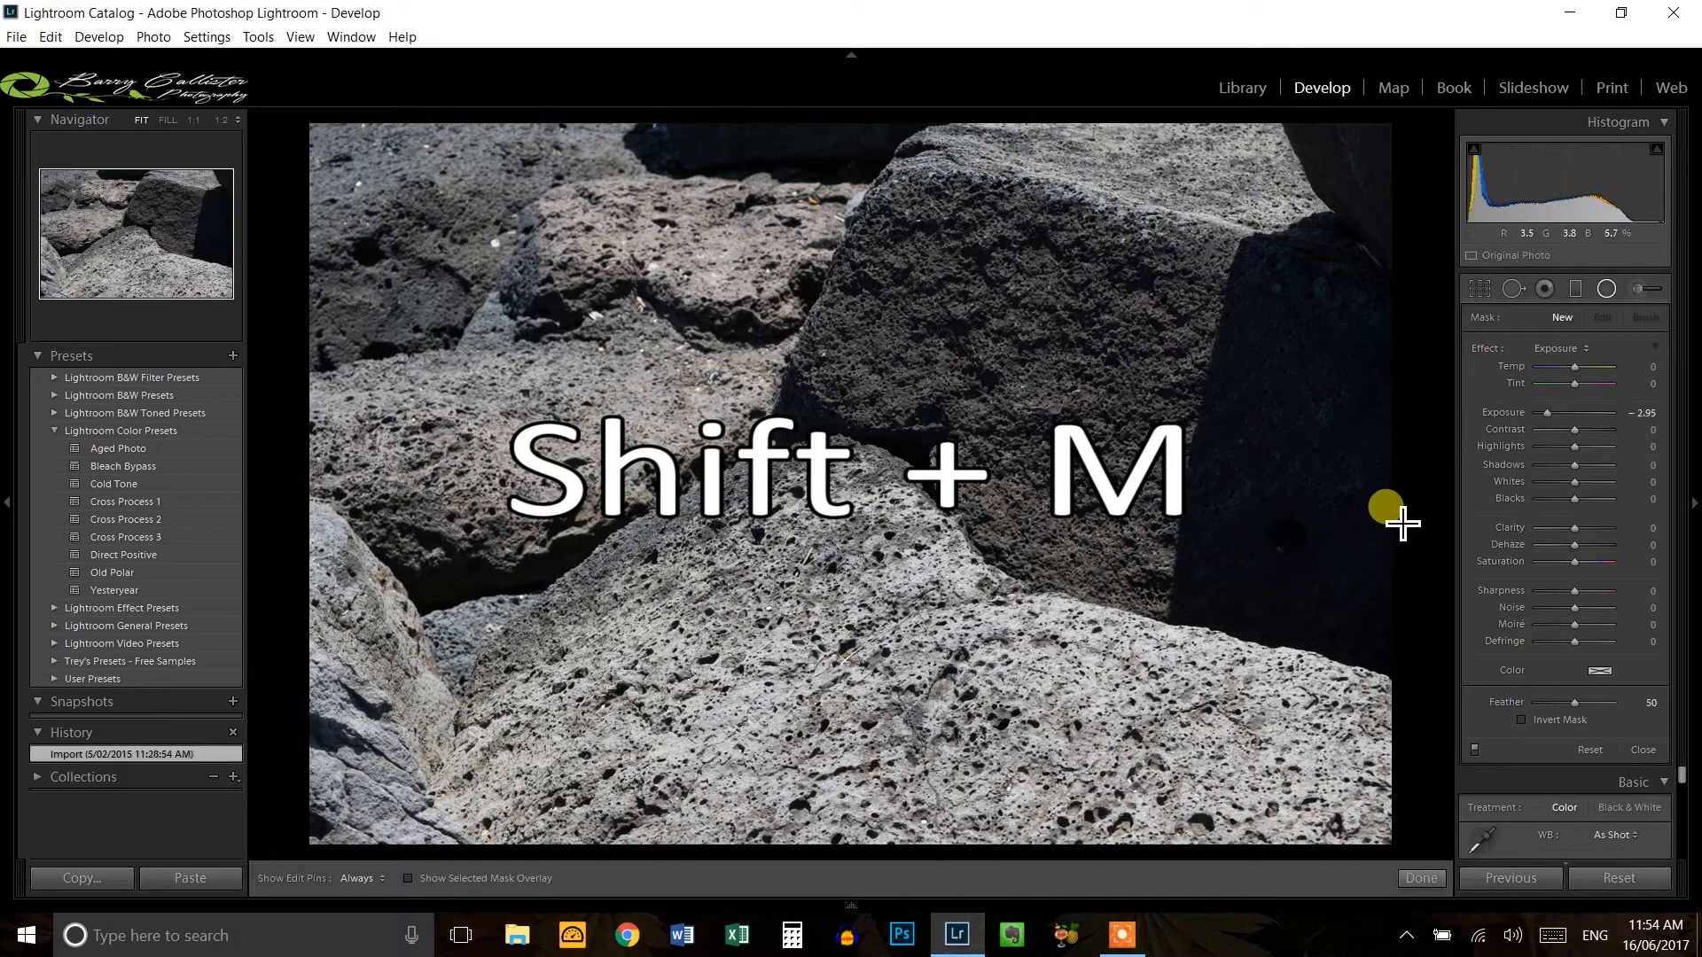
pyautogui.moveTo(743, 483); pyautogui.dragTo(895, 632)
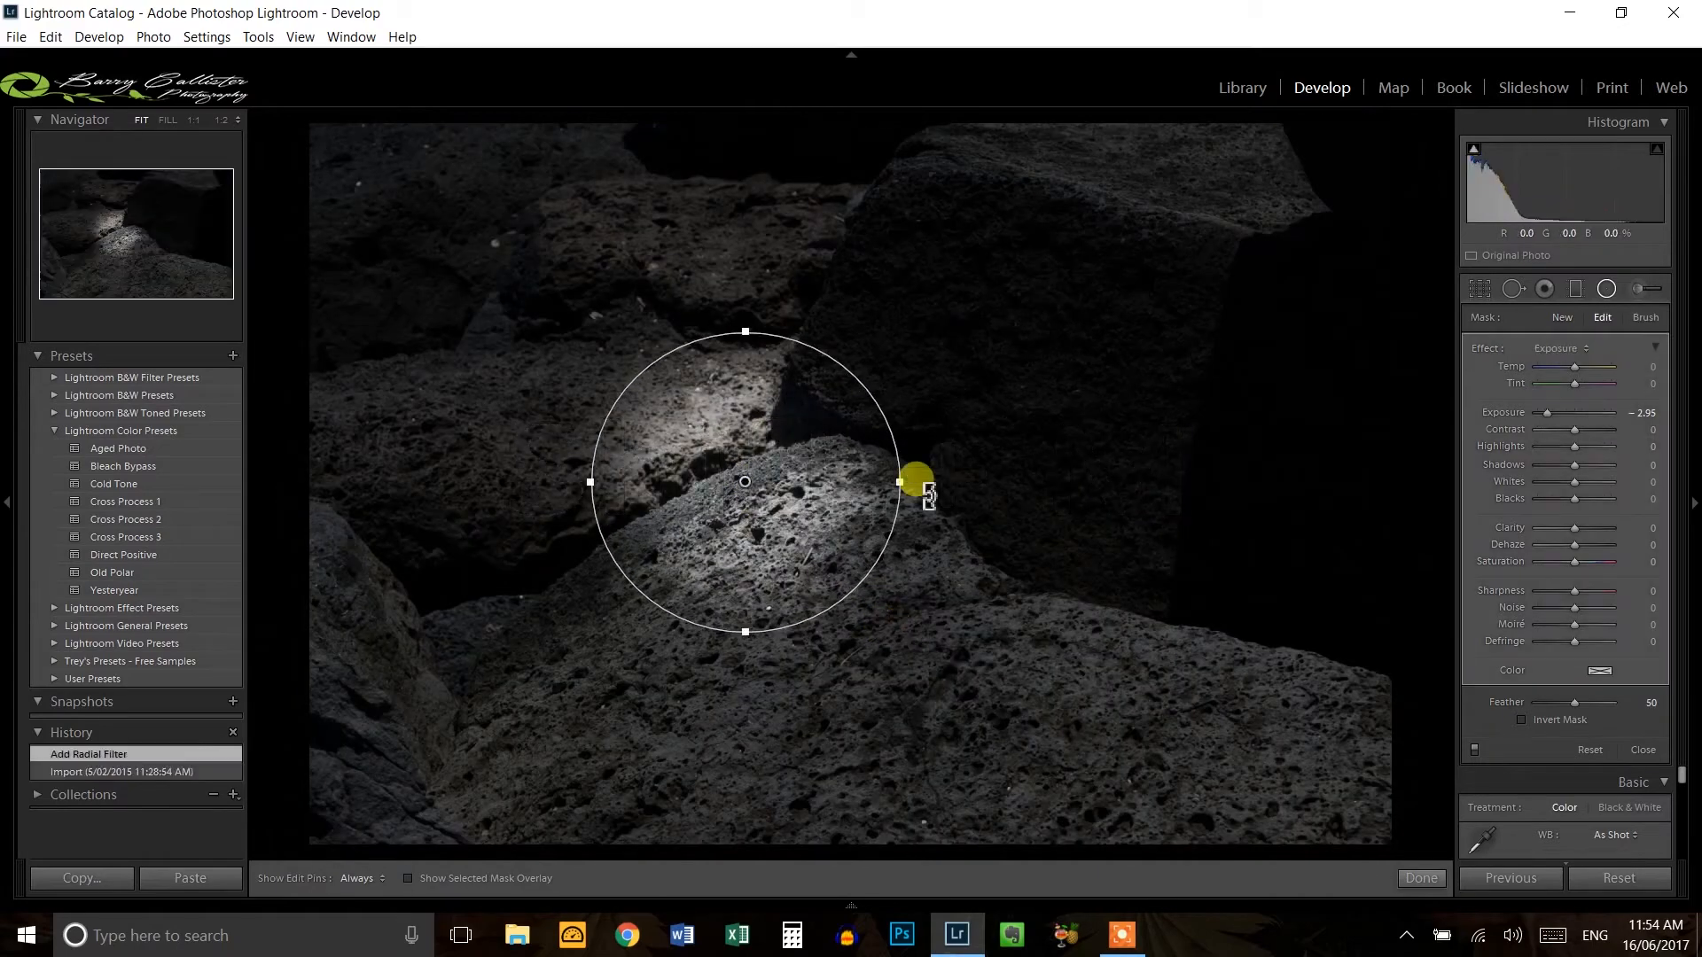